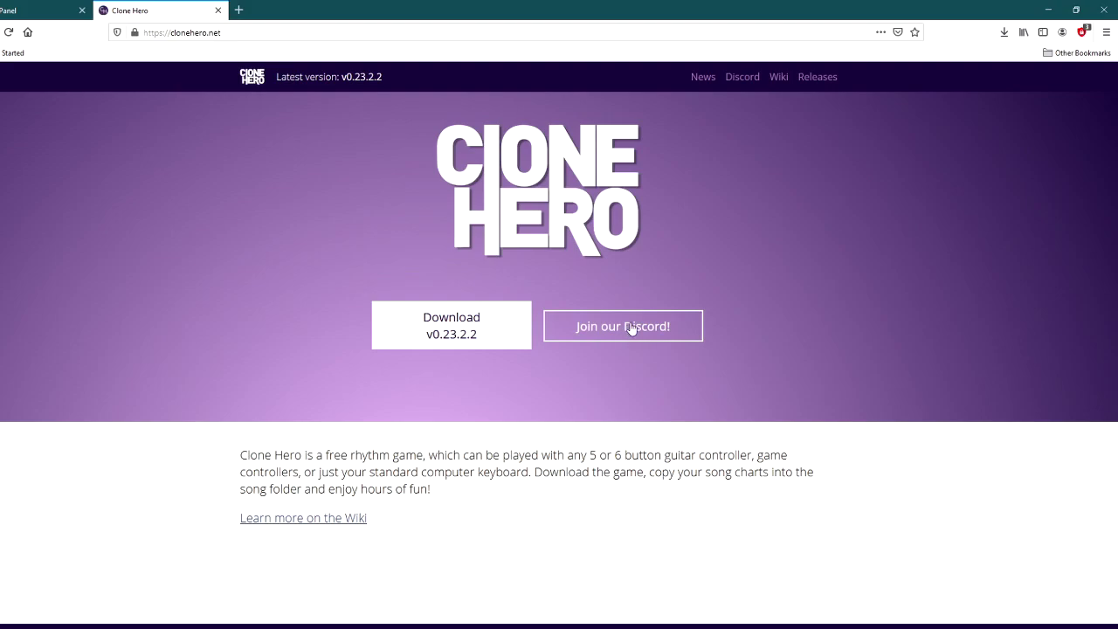
Open the Clone Hero Discord server from the website and review the verification instructions in its rules channel.
left_click(631, 328)
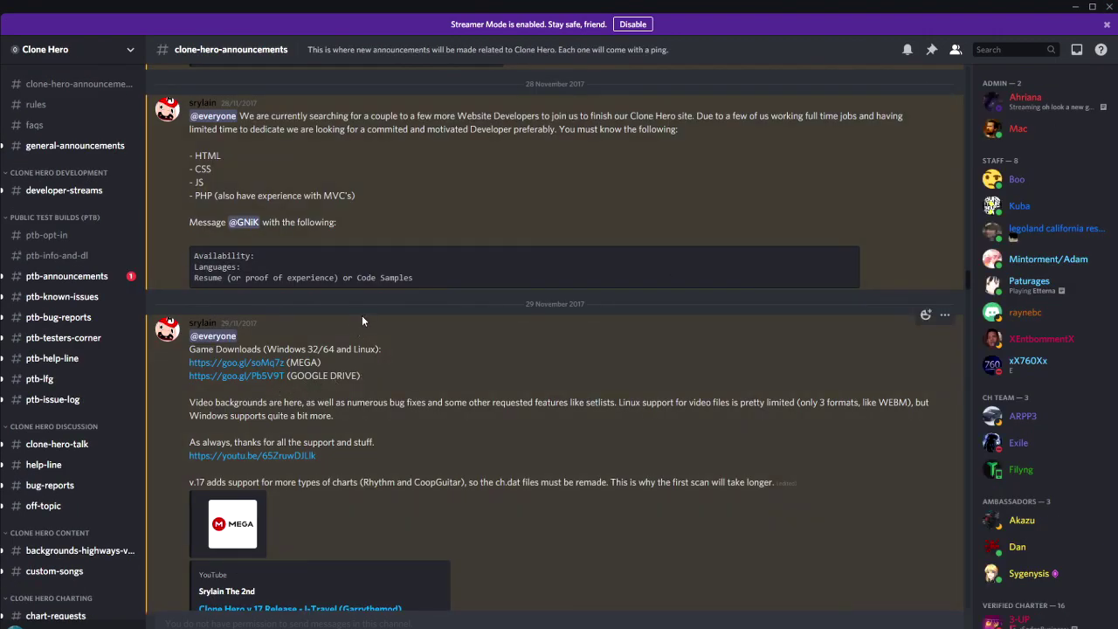
left_click(79, 106)
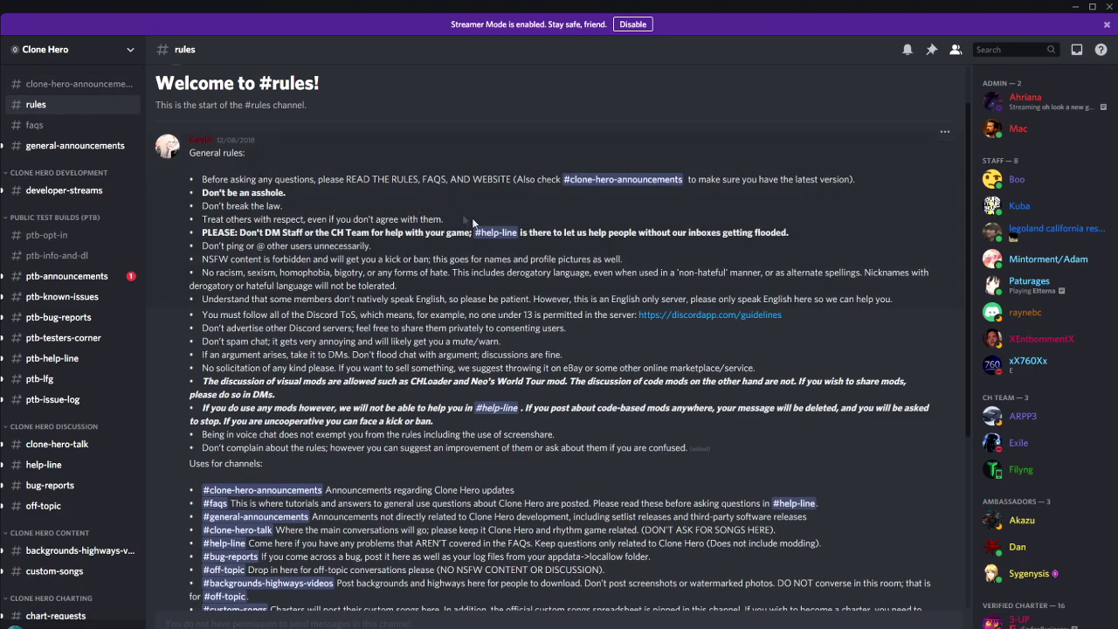
scroll(511, 233, "down", 5)
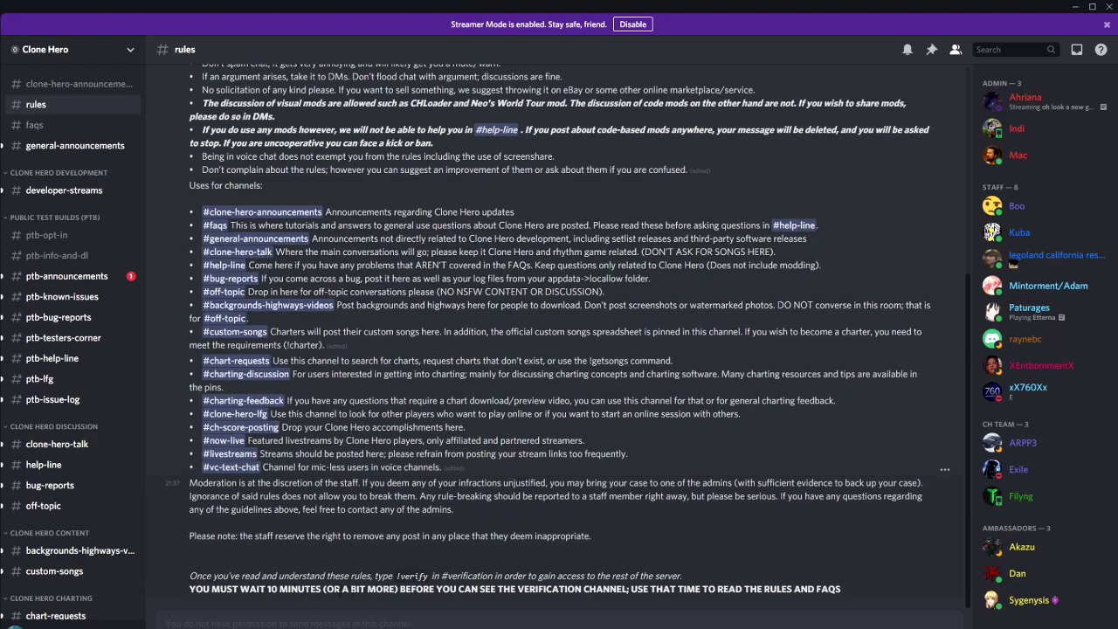
left_click_drag(190, 576, 848, 598)
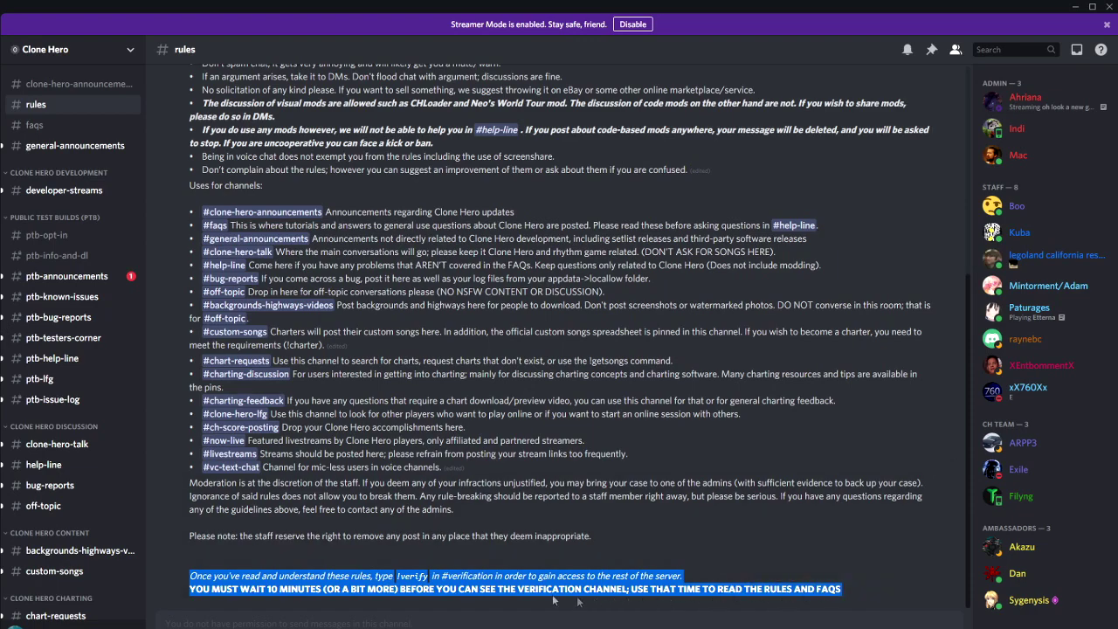
left_click(207, 550)
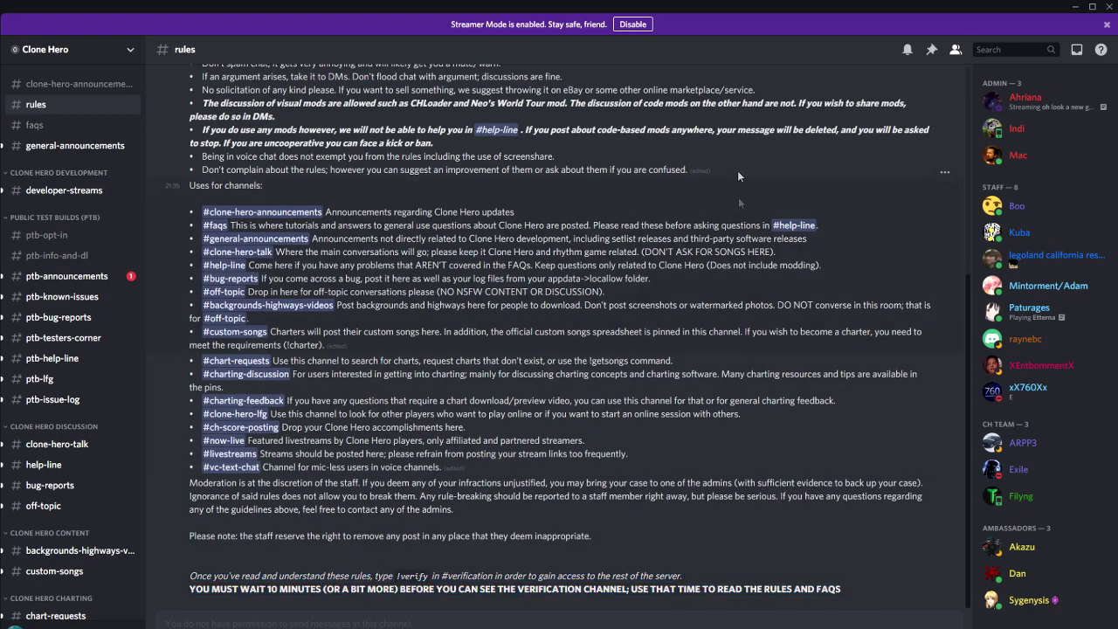
View the ptb-opt-in and ptb-info-and-dl channels for the launcher downloads, and close the leftover Discord invite page in the browser.
left_click(50, 235)
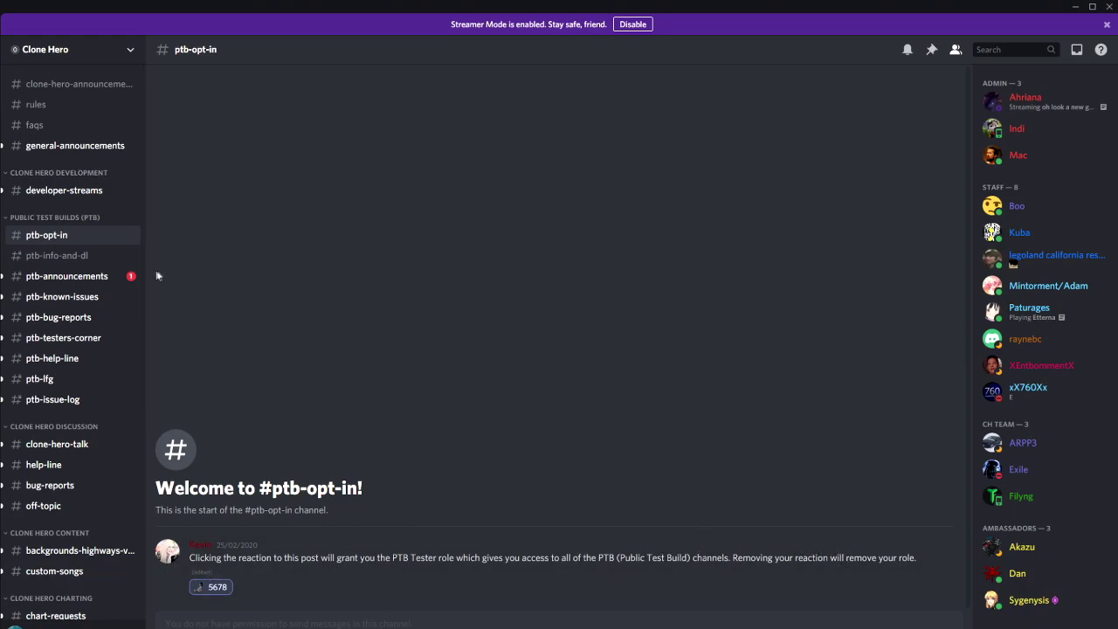
left_click(72, 262)
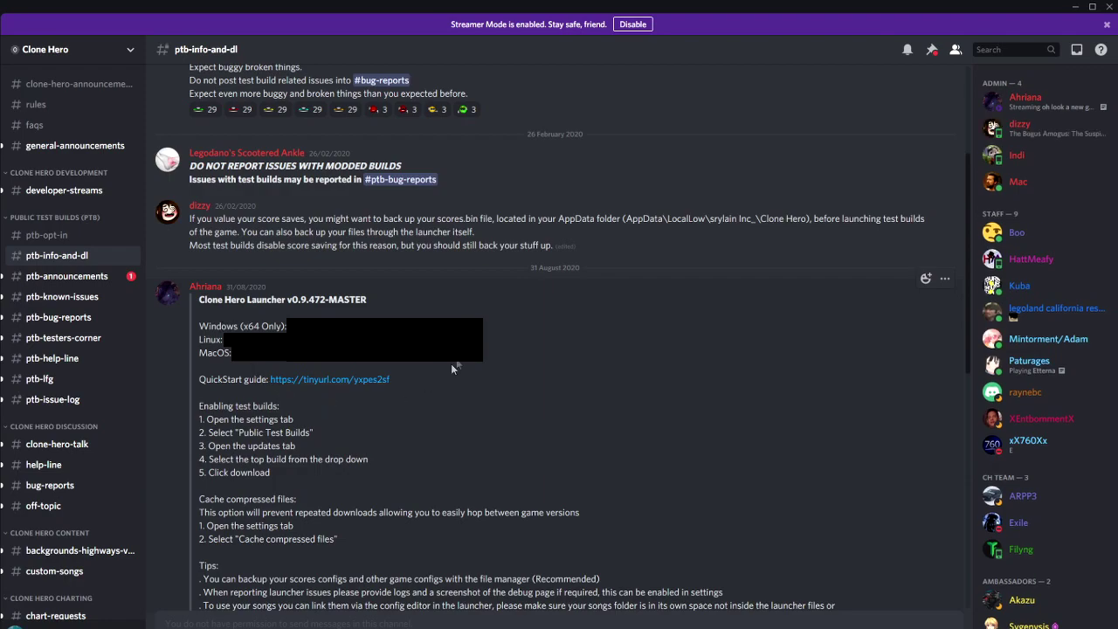
mouse_move(262, 353)
left_mouse_down()
mouse_move(202, 326)
mouse_move(262, 353)
left_mouse_up()
left_click(1077, 8)
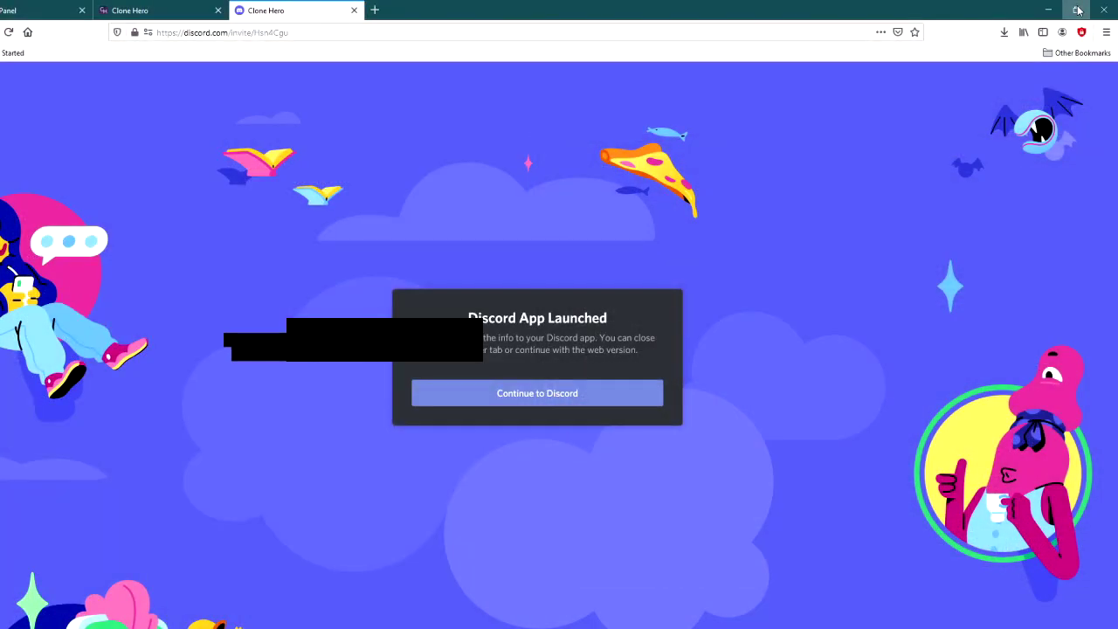
left_click(354, 10)
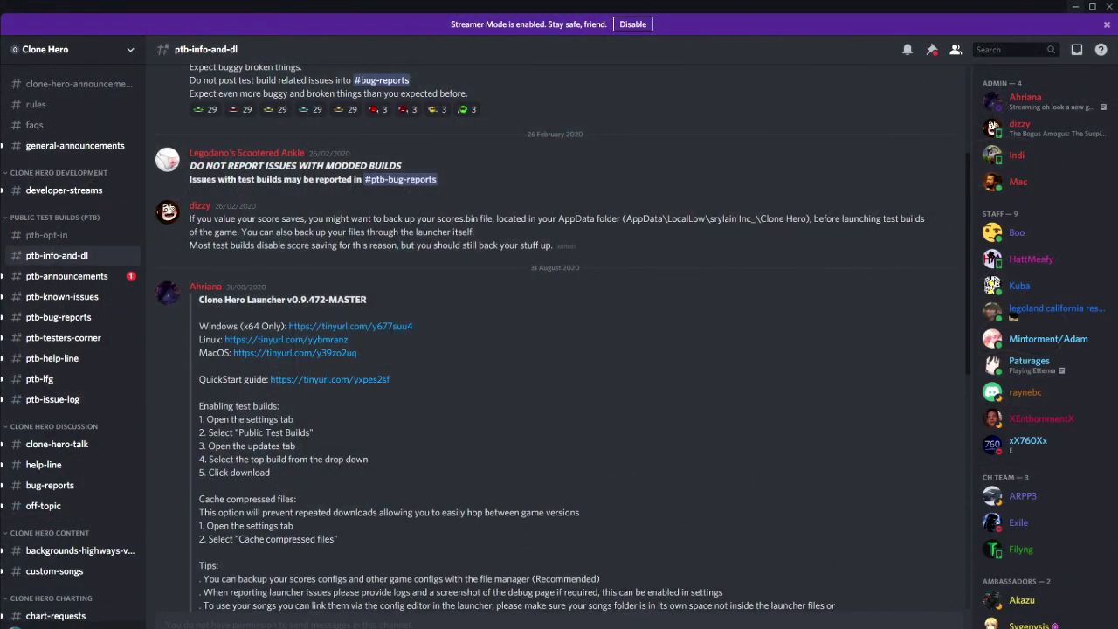
Switch to the Custom Songs Central server and read its welcome-and-rules channel down to the verification instructions.
left_click(6, 137)
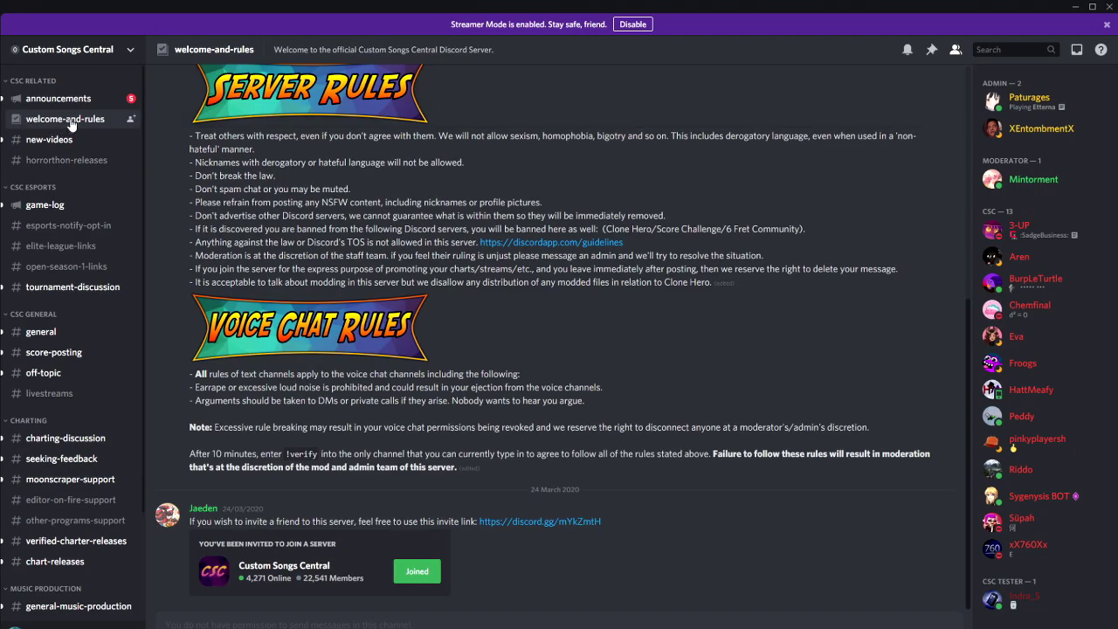
scroll(220, 183, "up", 5)
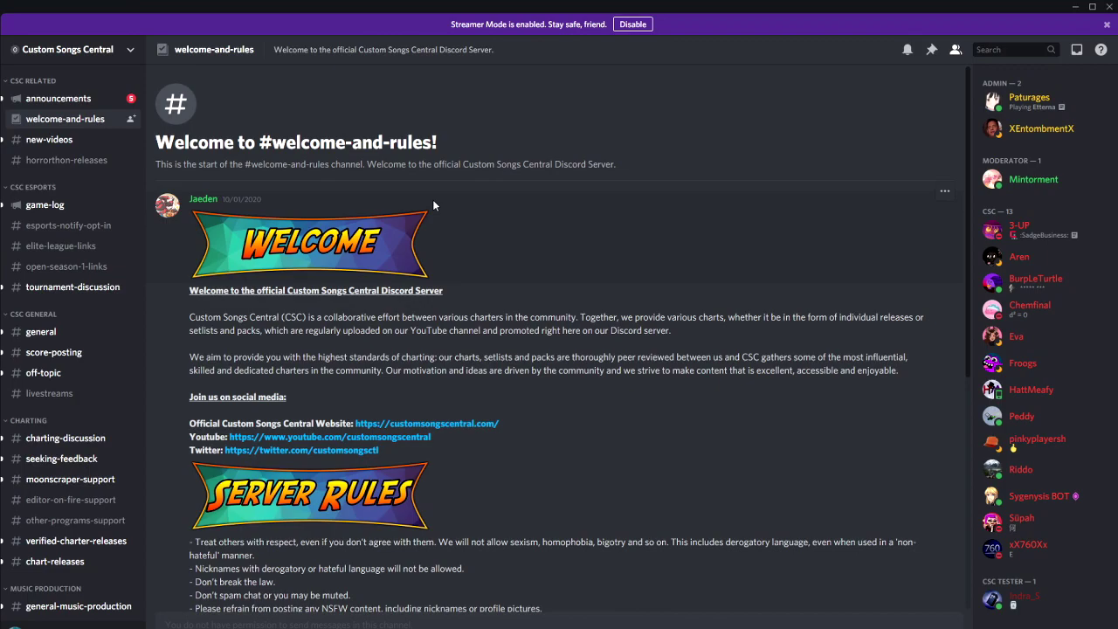
scroll(433, 199, "down", 5)
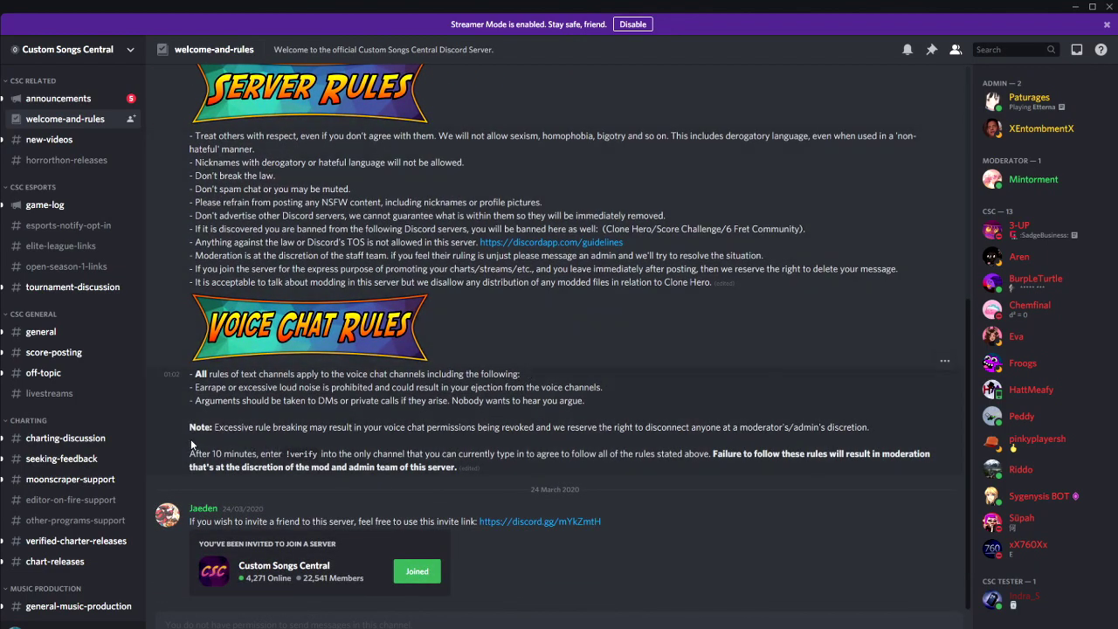
left_click_drag(189, 455, 762, 470)
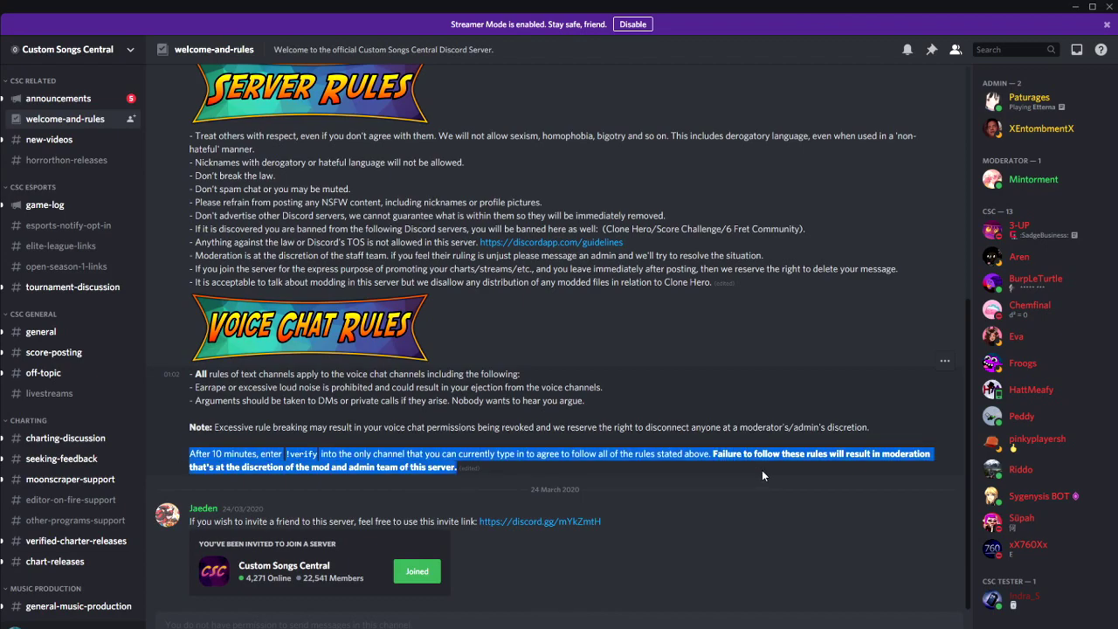
left_click(873, 369)
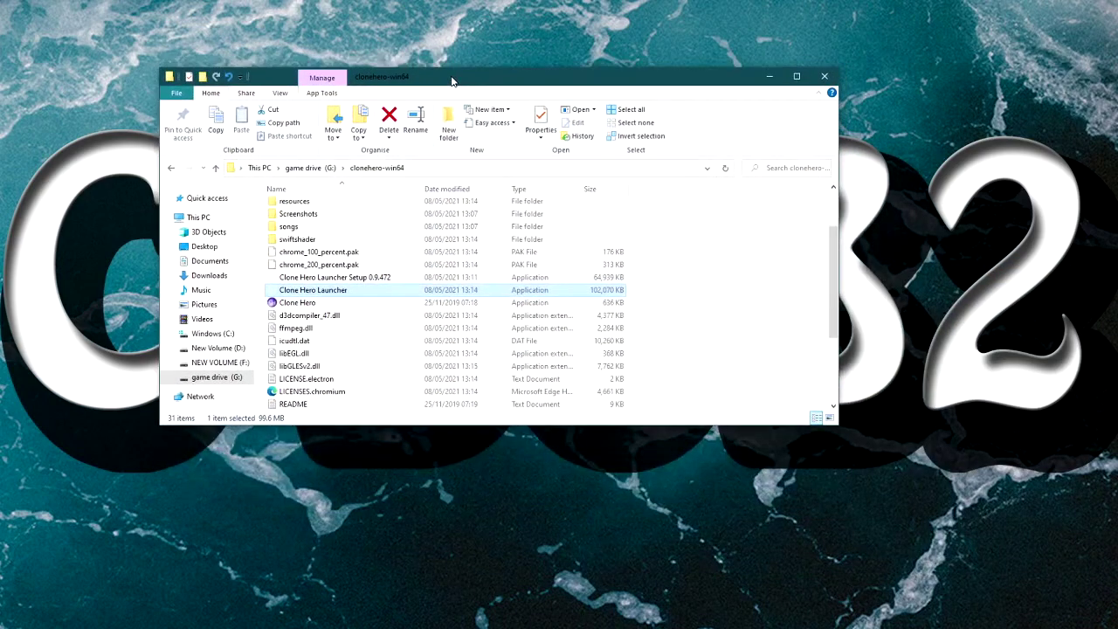
Maximize the clonehero-win64 folder window and start the Clone Hero Launcher application from it.
left_click_drag(452, 81, 409, 7)
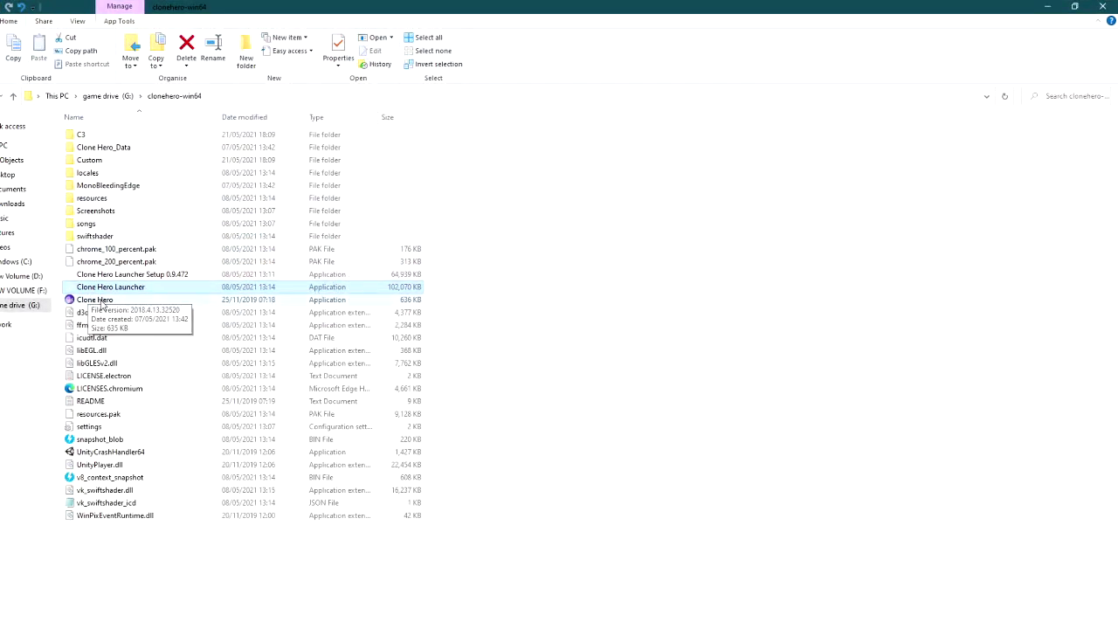
left_click(101, 304)
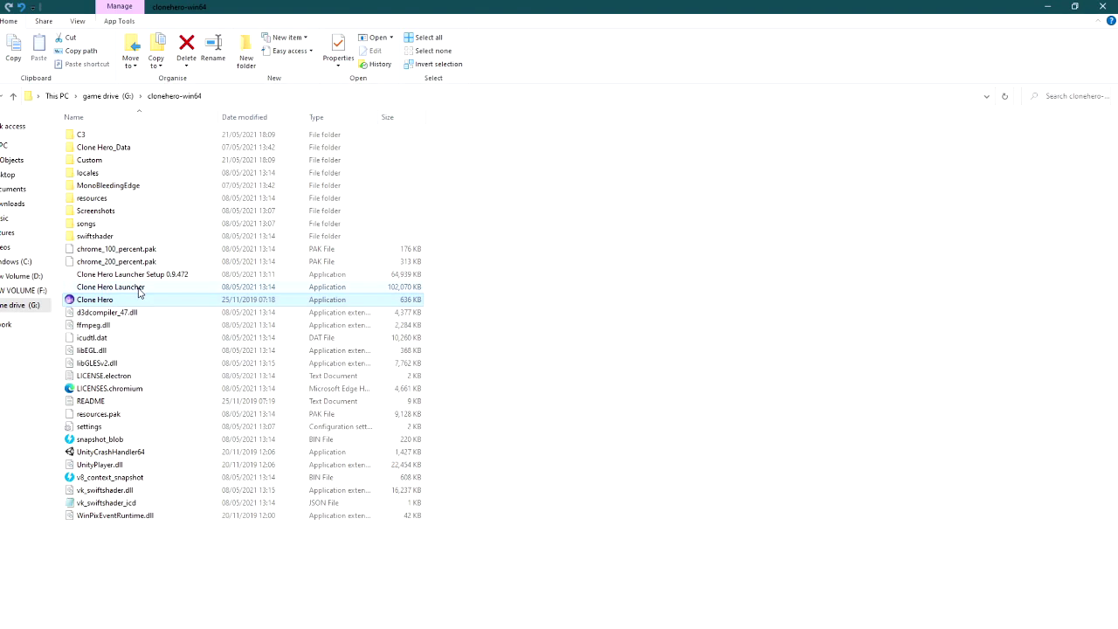
left_click(138, 288)
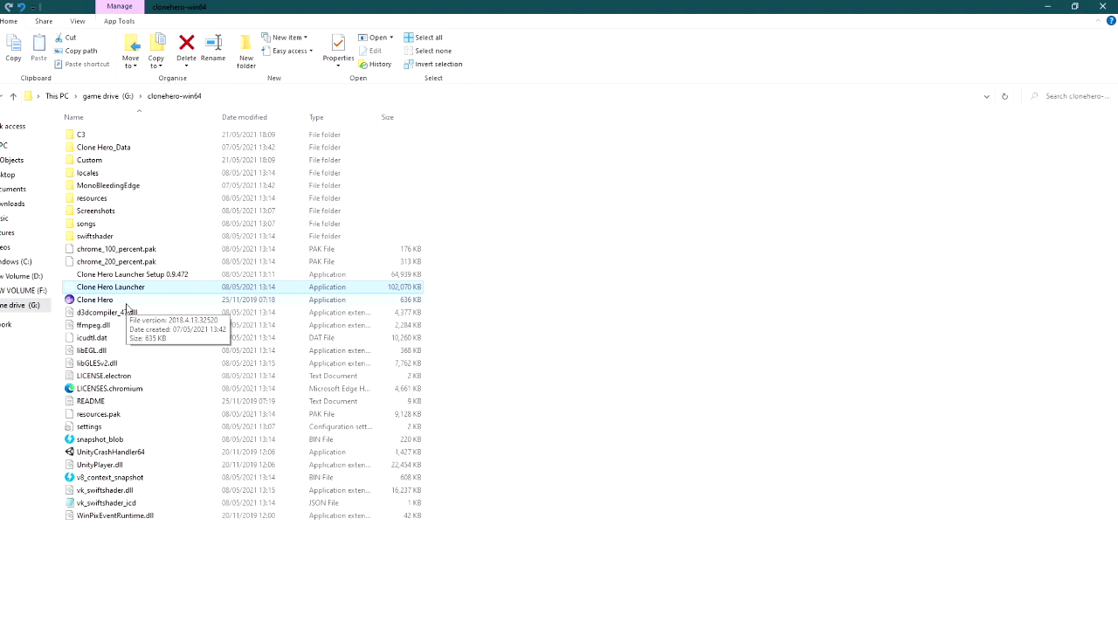
double_click(137, 292)
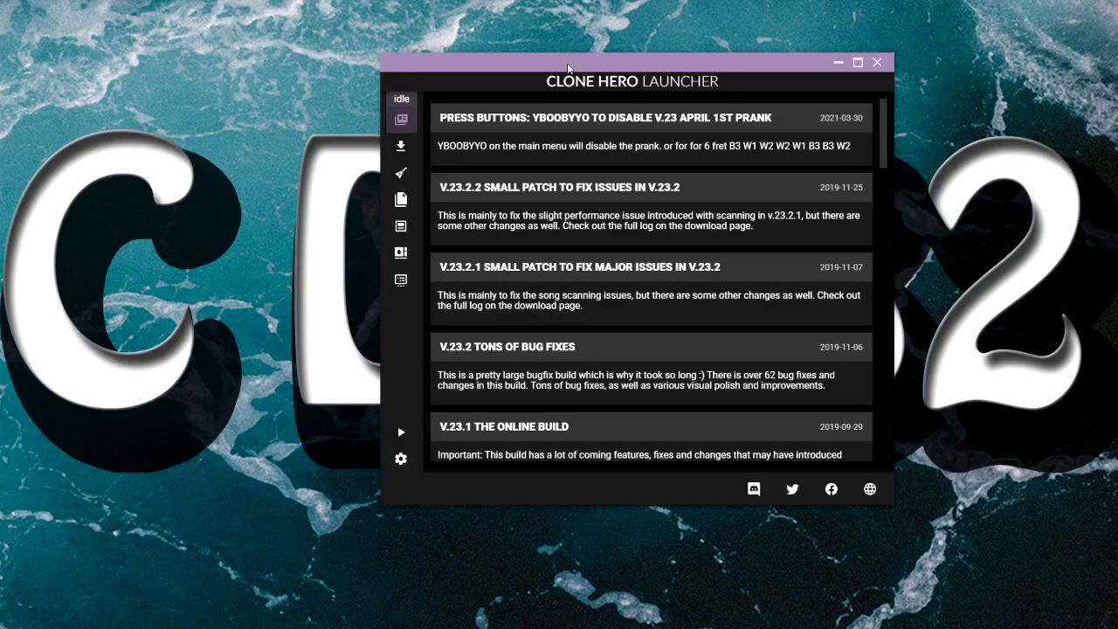
Look through the available game builds in the launcher's Game Manager, keeping v0.24.0.2634-master selected.
left_click_drag(566, 52, 419, 41)
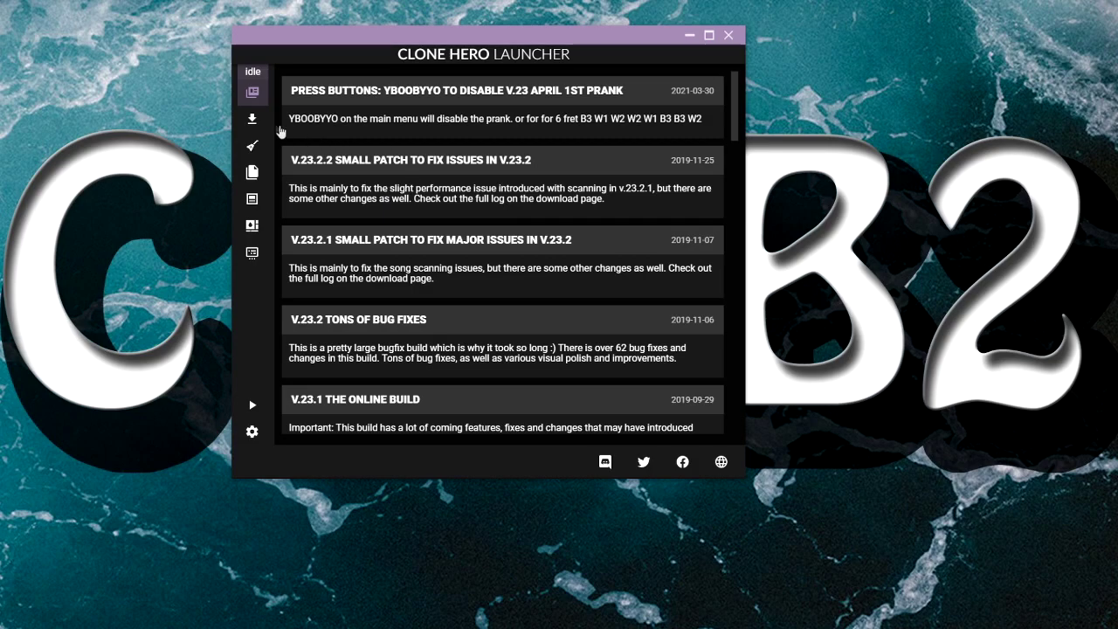
left_click(253, 122)
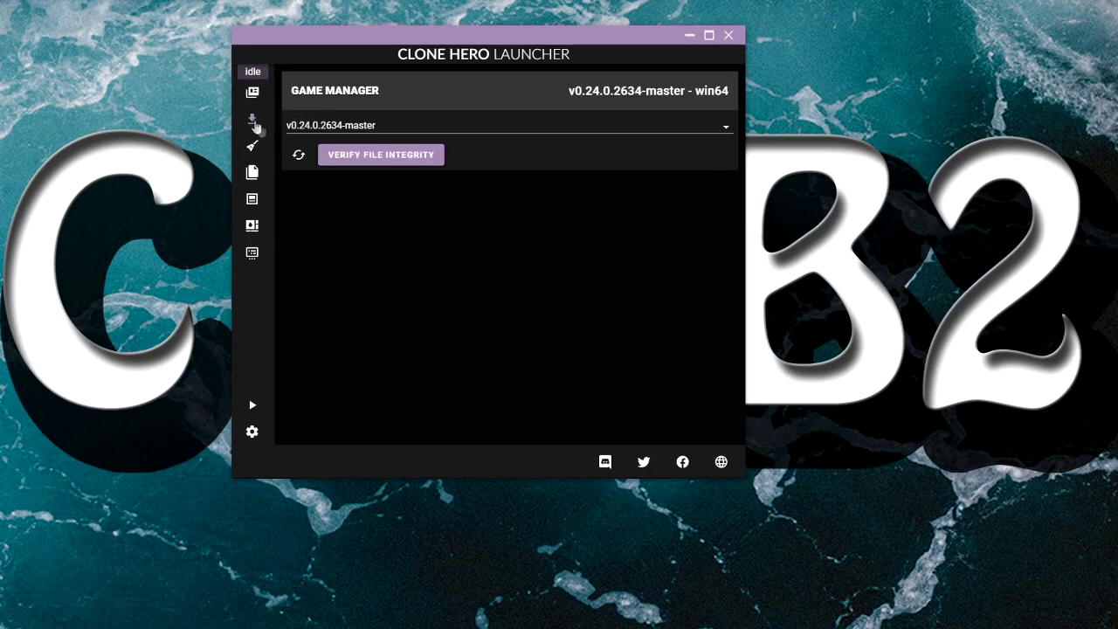
left_click(719, 131)
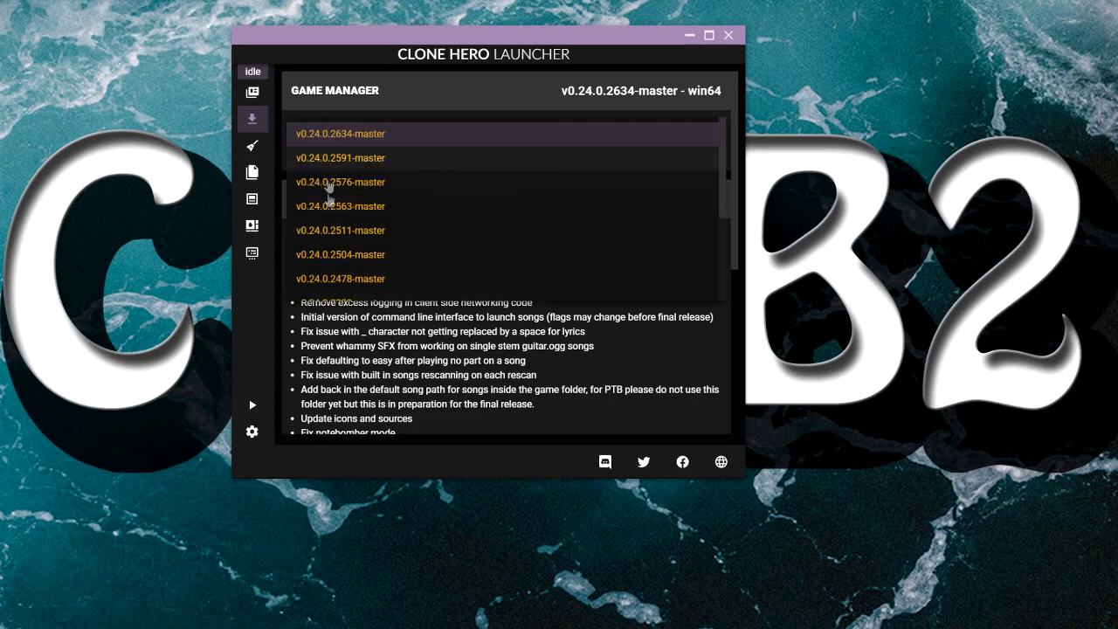
scroll(387, 251, "down", 3)
scroll(387, 251, "up", 5)
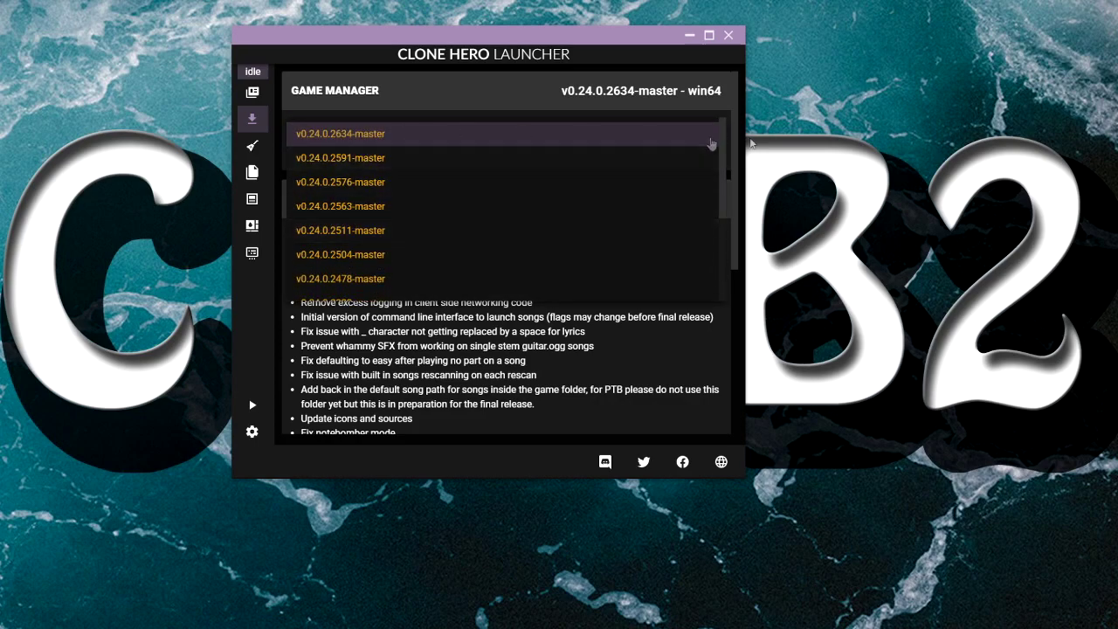
left_click(722, 97)
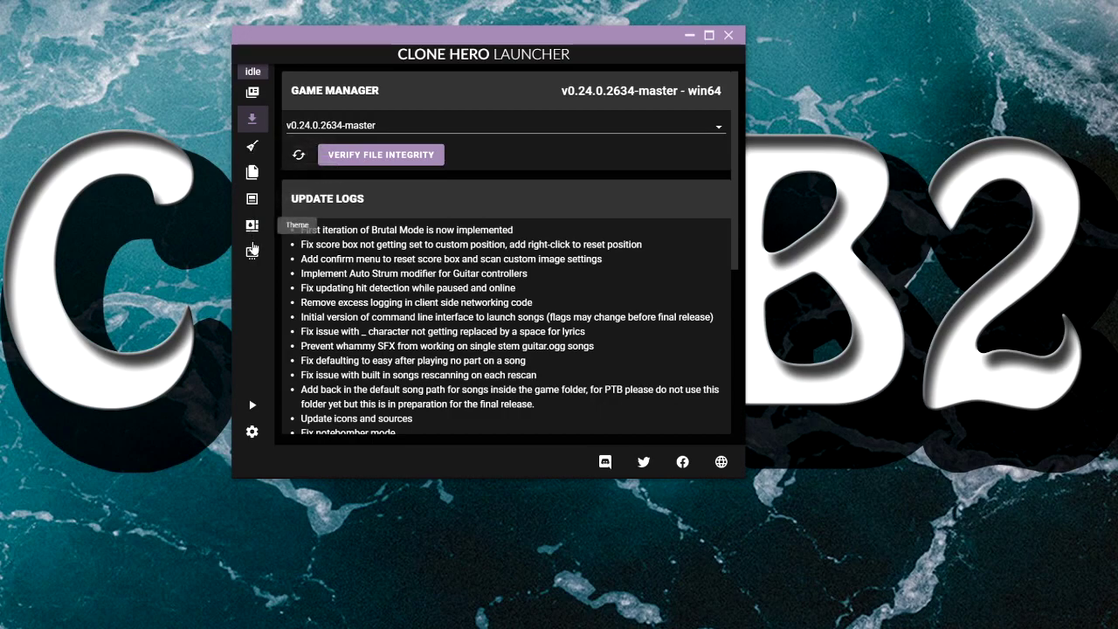
left_click(252, 254)
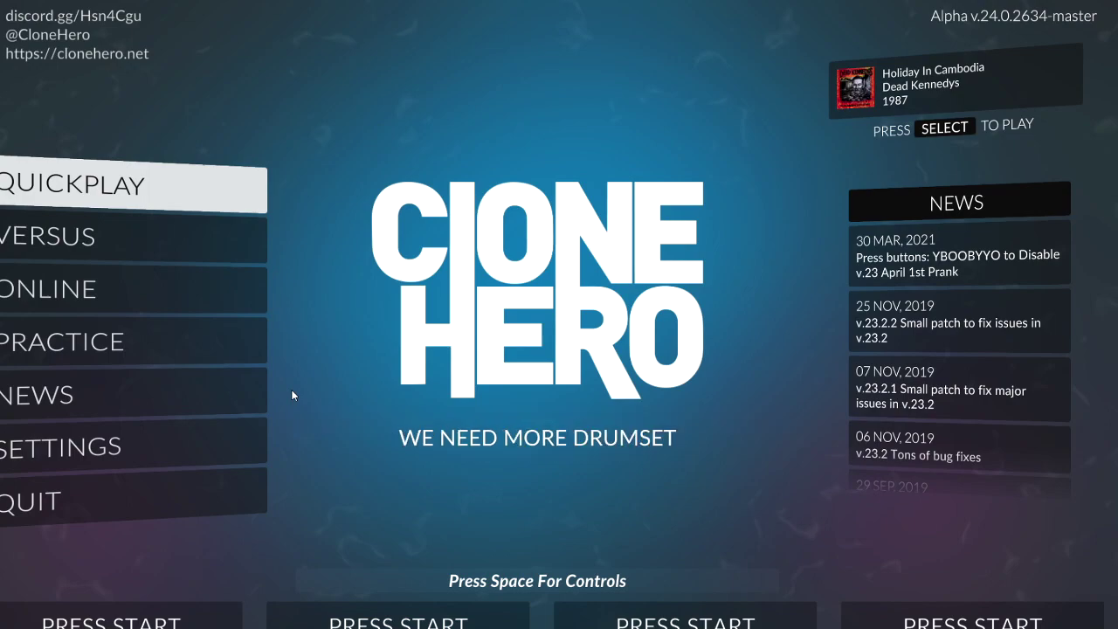
Assign the existing player profile to the first player slot in Clone Hero and open its options.
key("Return")
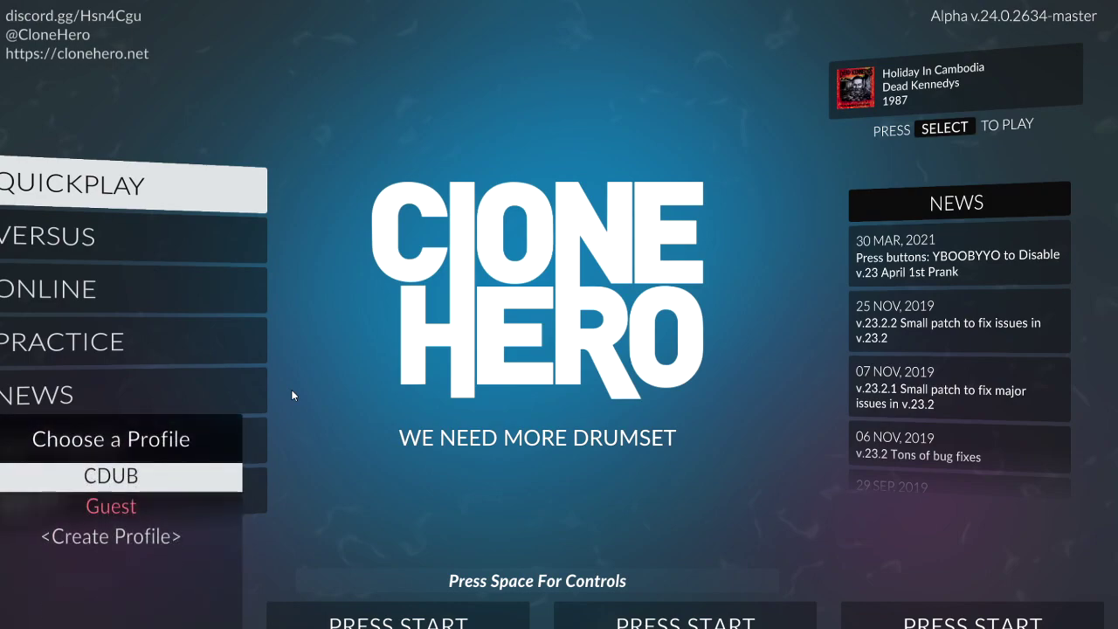
key("Return")
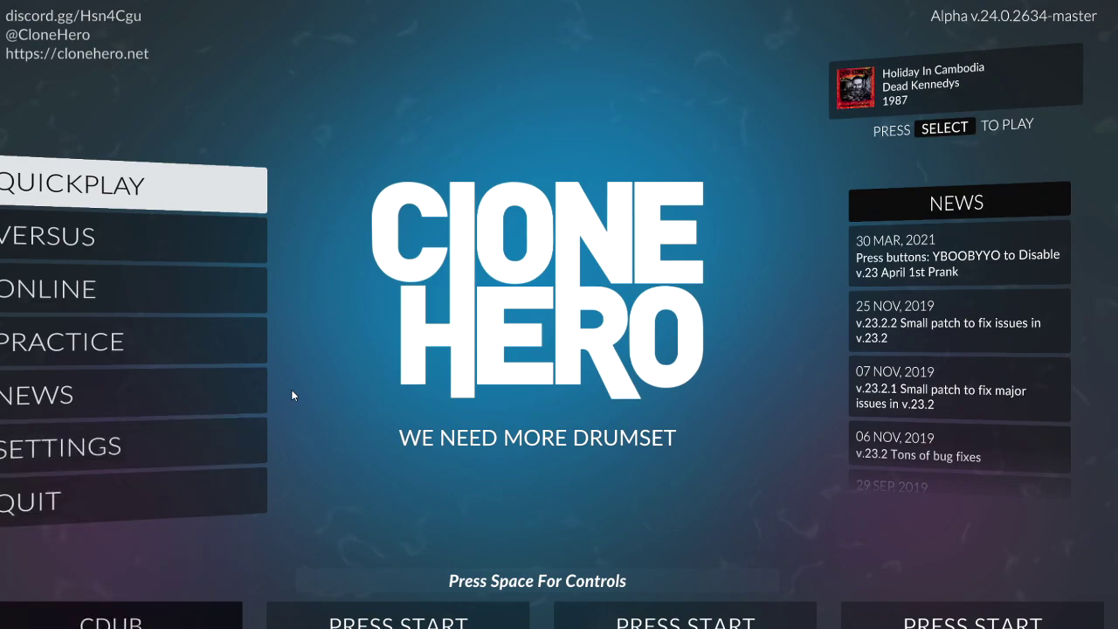
key("Return")
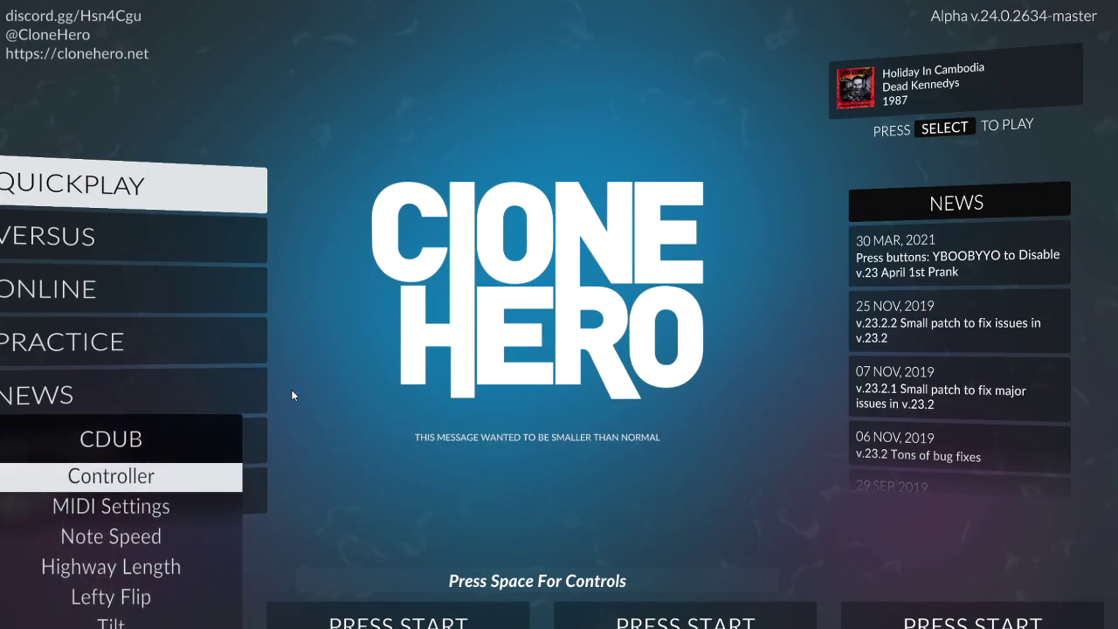
Browse the profile's controller types, including 5 Lane Drums and 5 Fret Guitar, and set the controller to Drums.
key("Down")
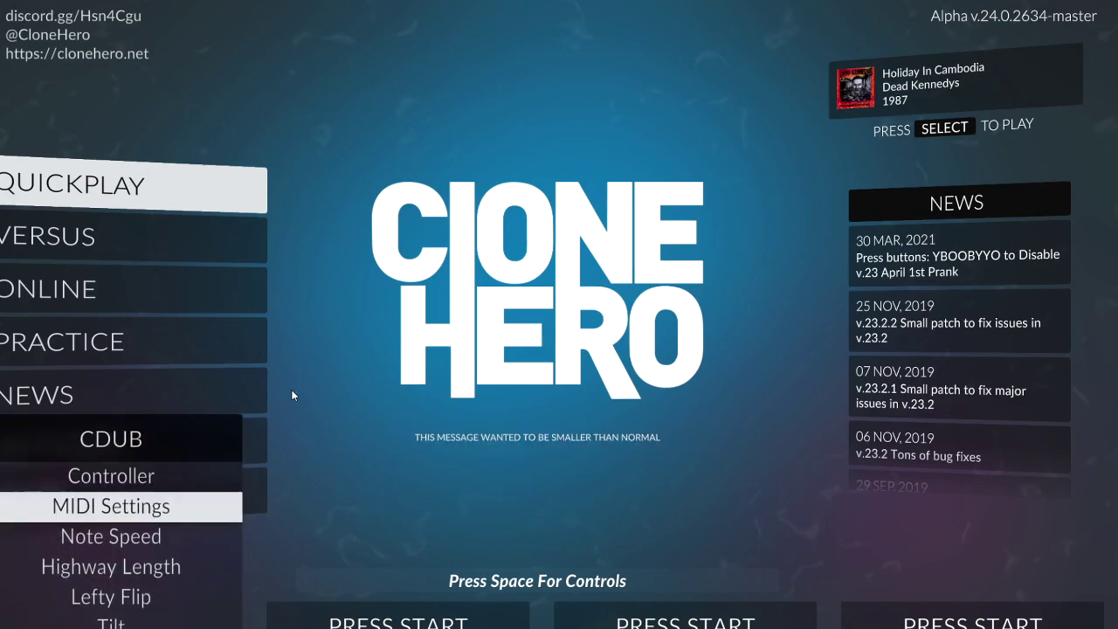
key("Up")
key("Return")
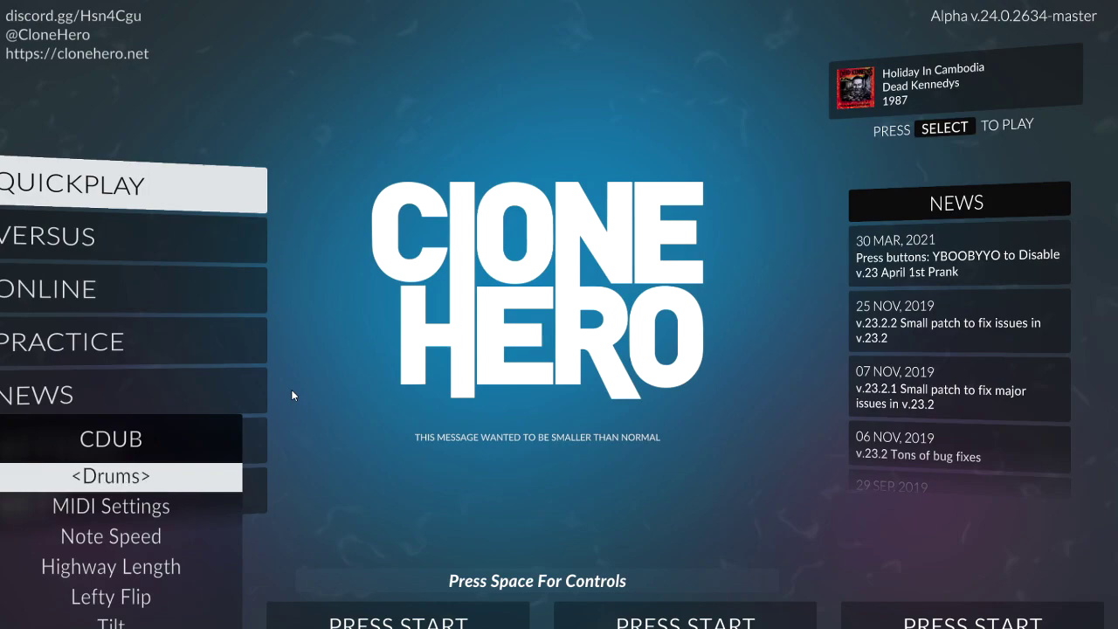
key("Right")
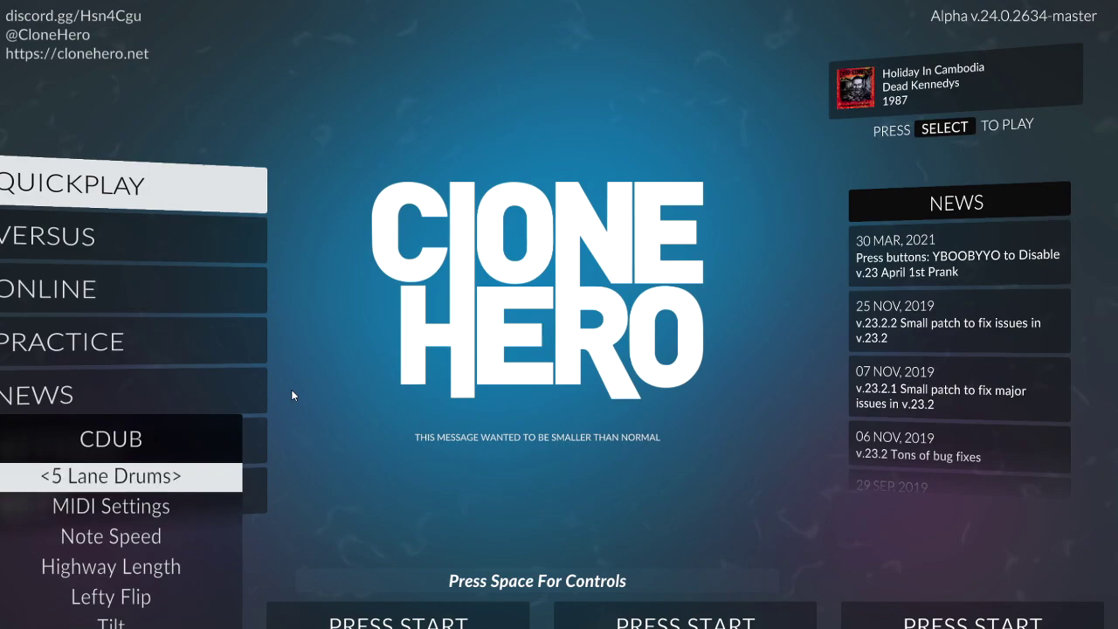
key("Left")
key("Left")
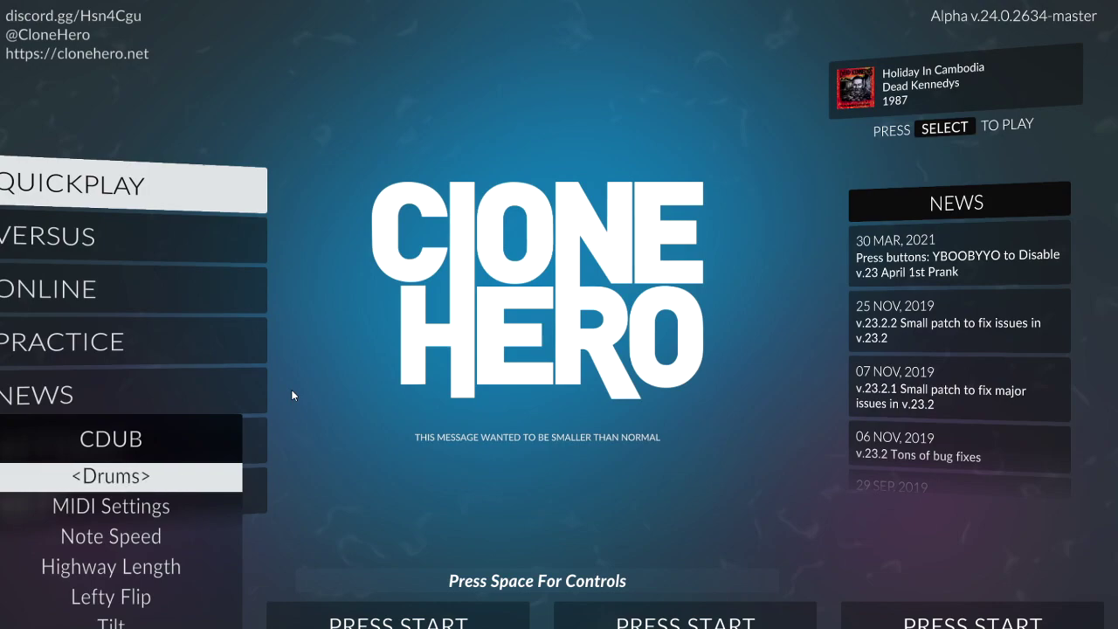
key("Left")
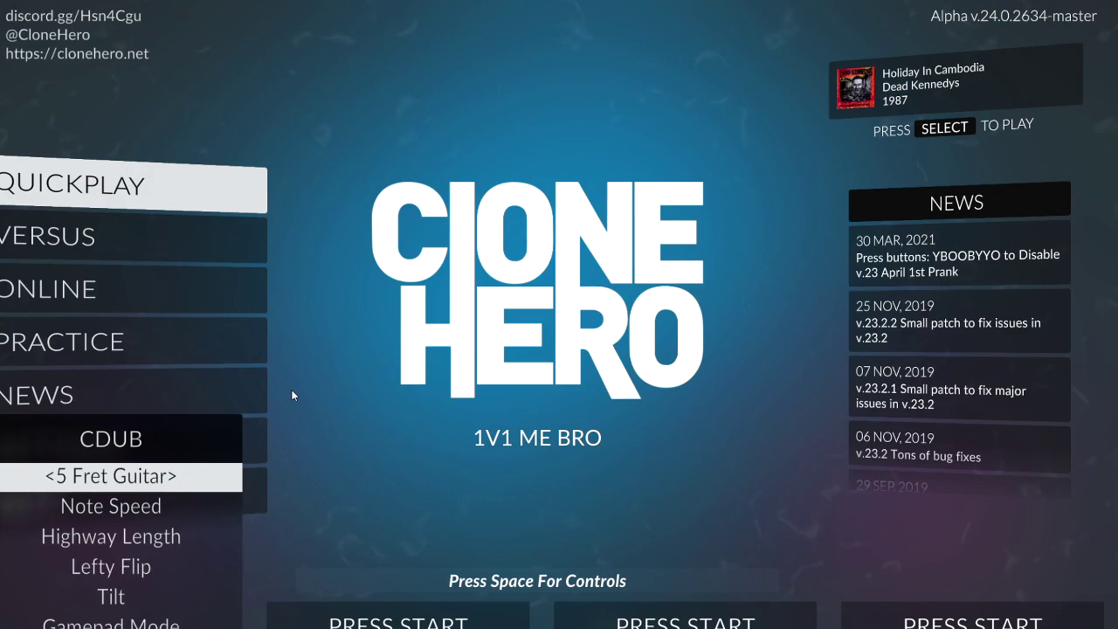
key("Right")
key("Right")
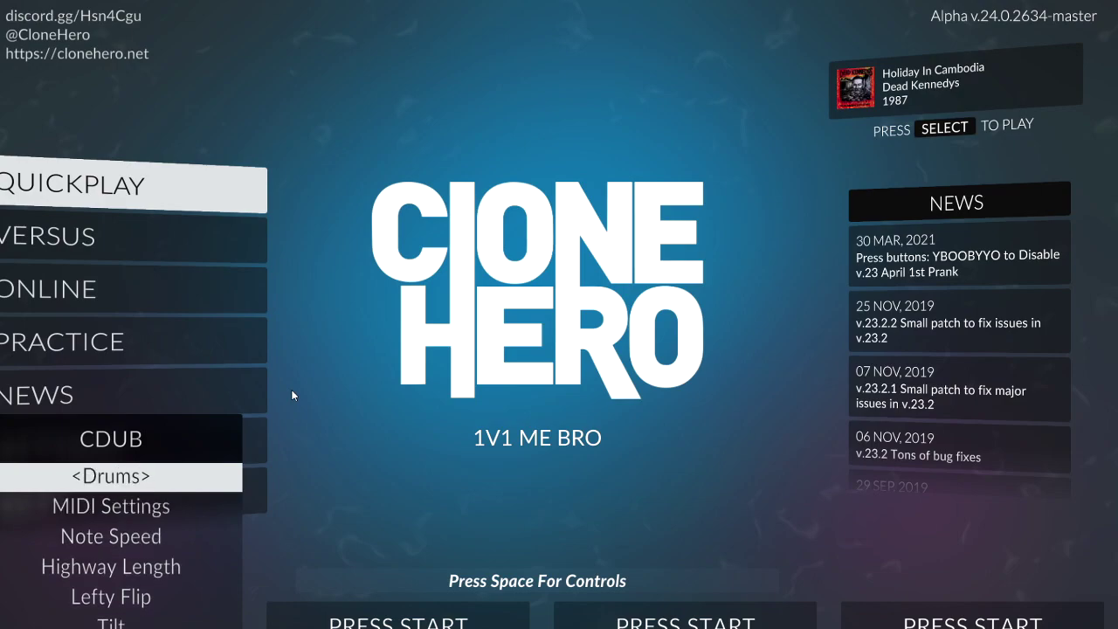
key("Return")
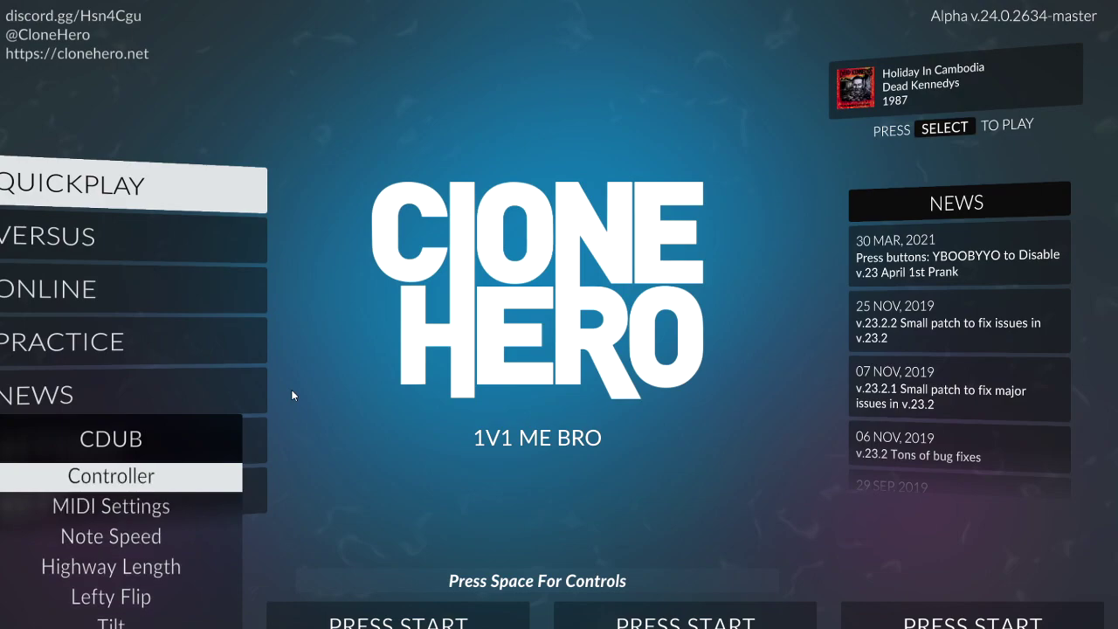
Browse the MIDI input devices in the profile's MIDI settings and set the input device to 4- MIDISPORT 2x2 In B.
key("Down")
key("Return")
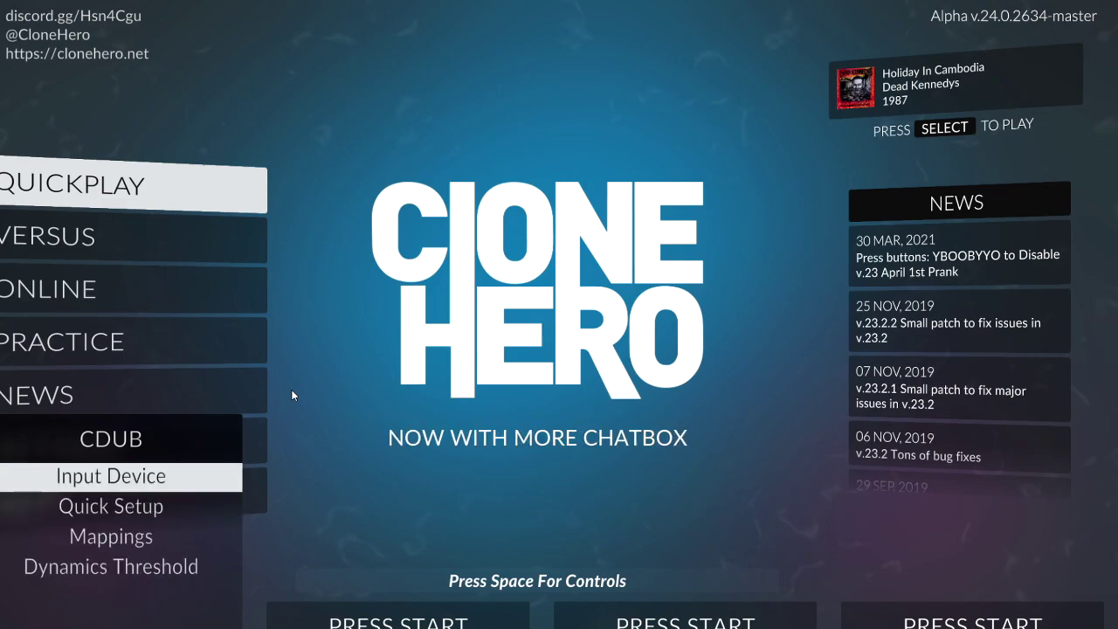
key("Return")
key("Right")
key("Right")
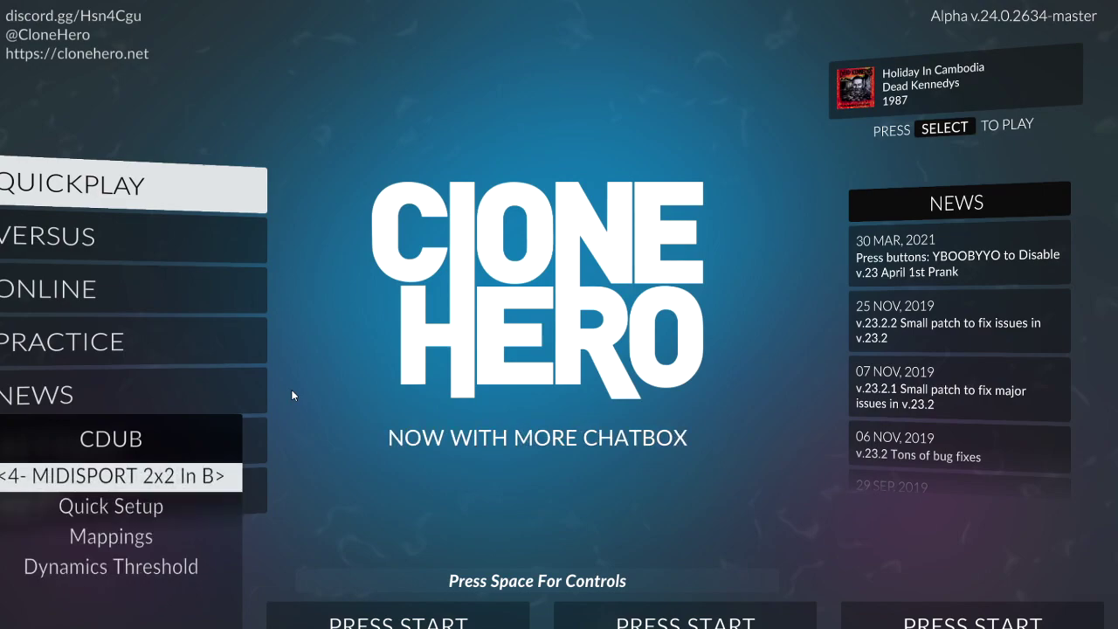
key("Left")
key("Left")
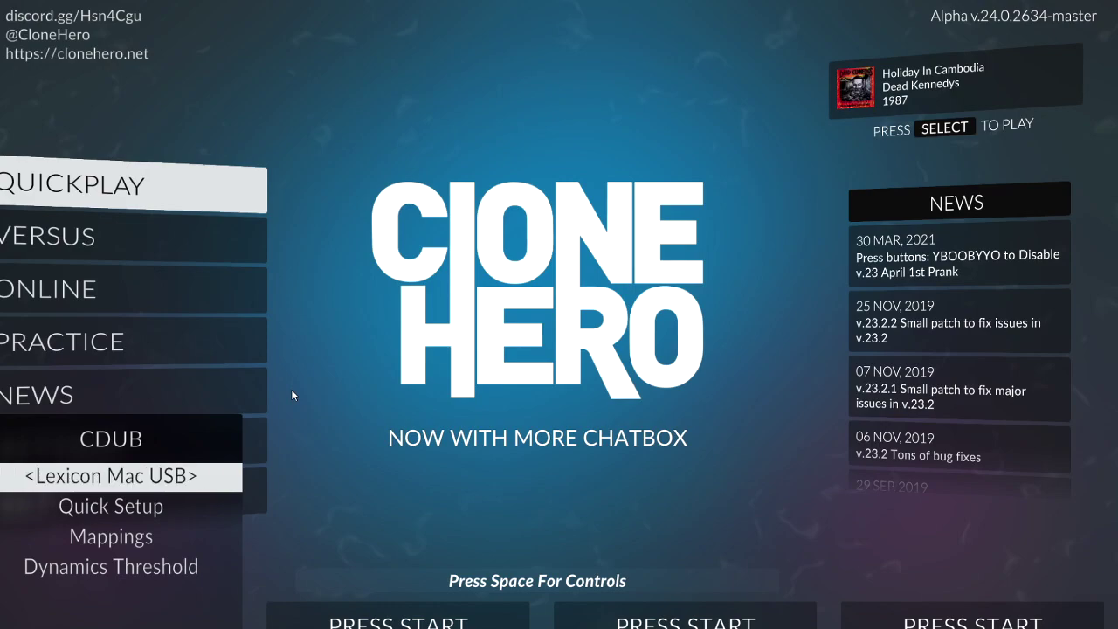
key("Left")
key("Right")
key("Right")
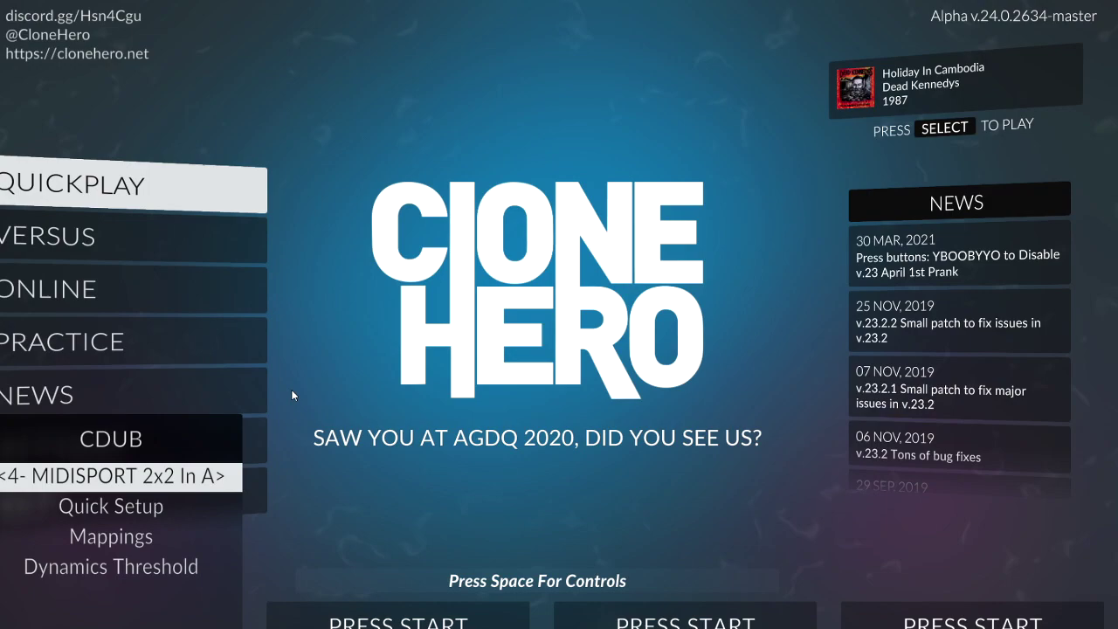
key("Right")
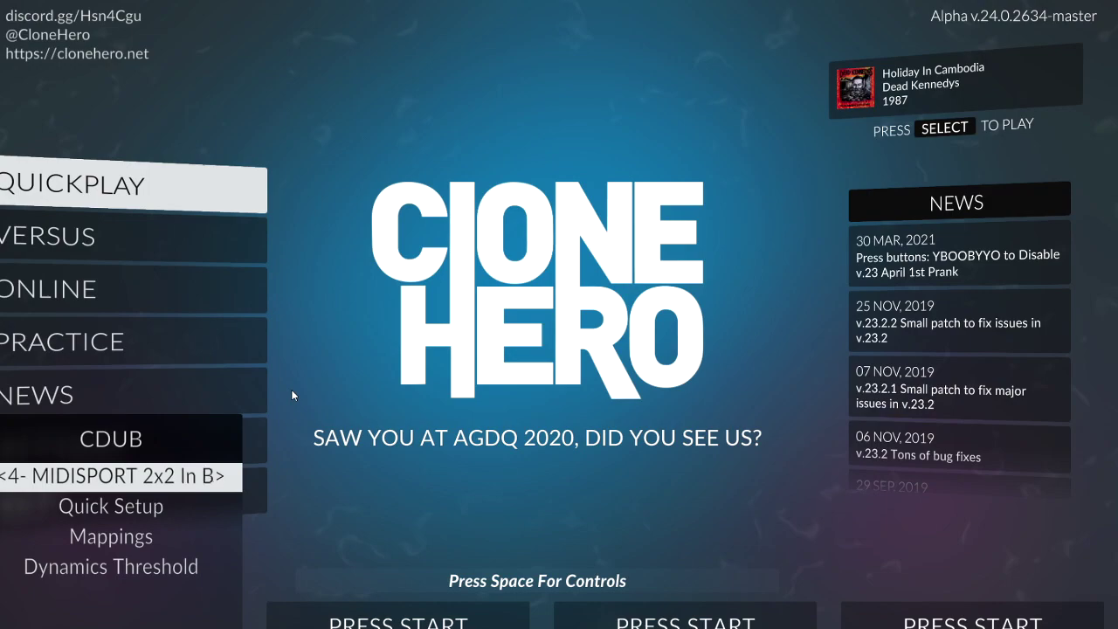
key("Return")
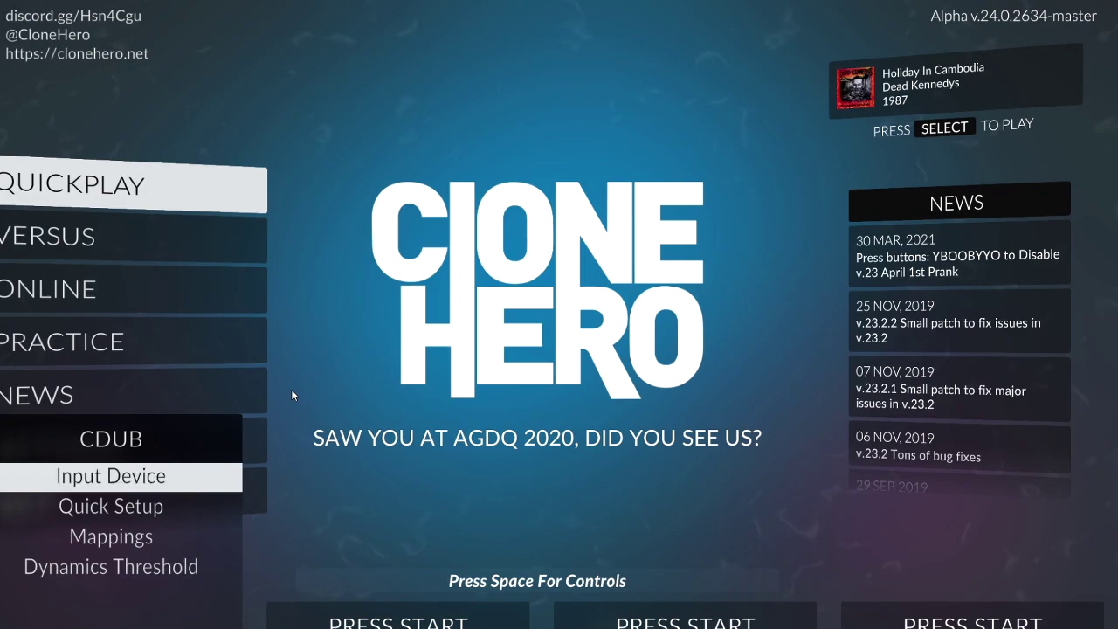
Look through the MIDI mappings list, examining the entries for the pads, kick and cymbals.
key("Down")
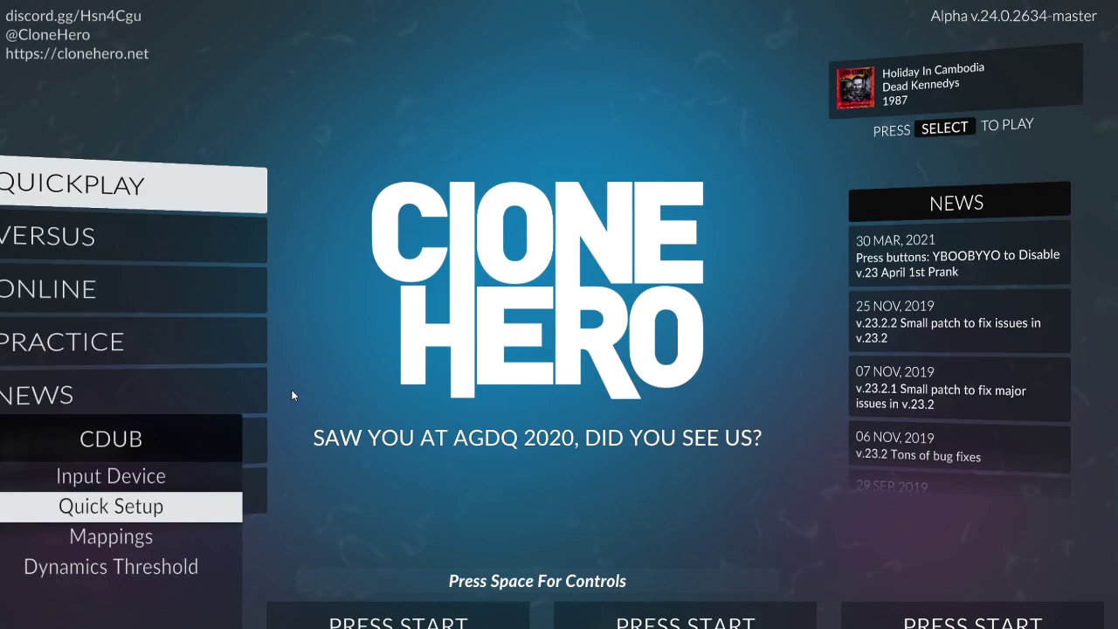
key("Down")
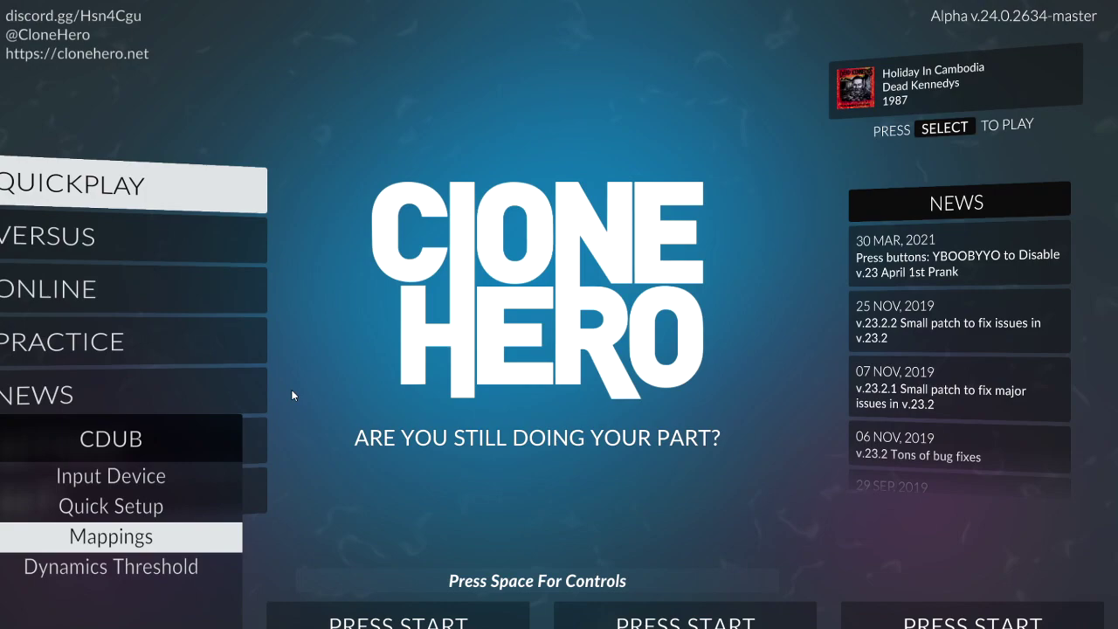
key("Return")
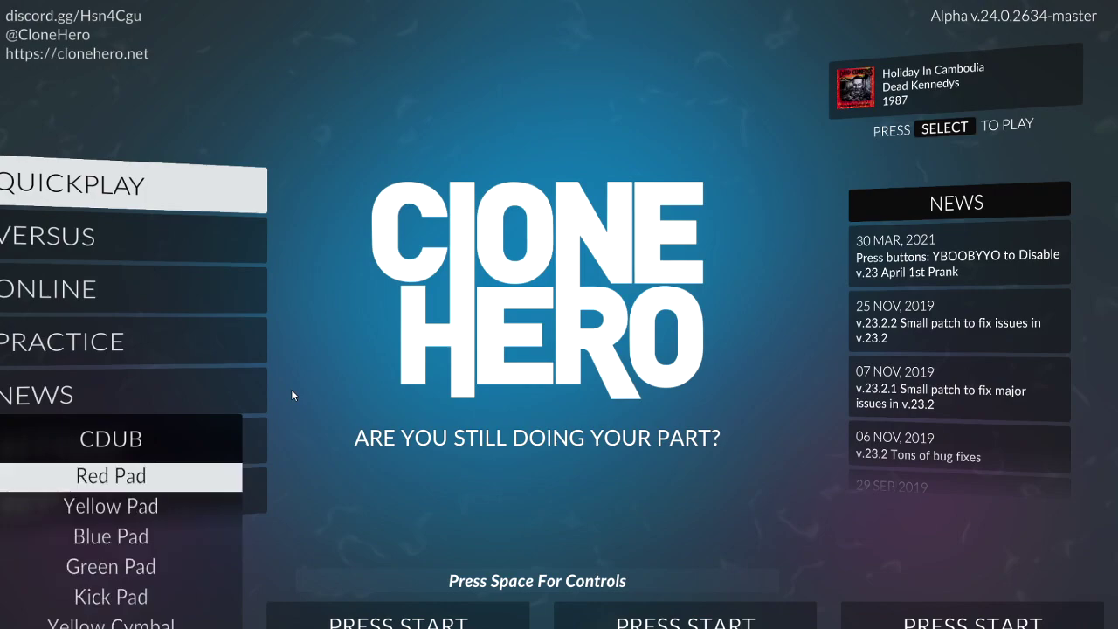
key("Down")
key("Down")
key("Down")
key("Down")
key("Down")
key("Down")
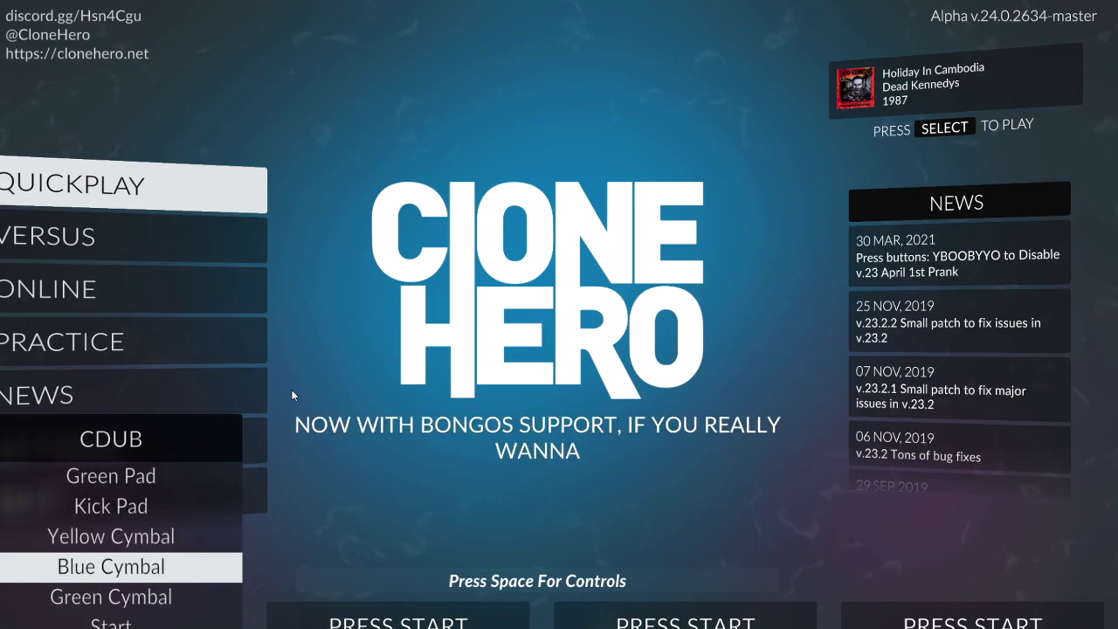
key("Down")
key("Down")
key("Up")
key("Up")
key("Up")
key("Up")
key("Up")
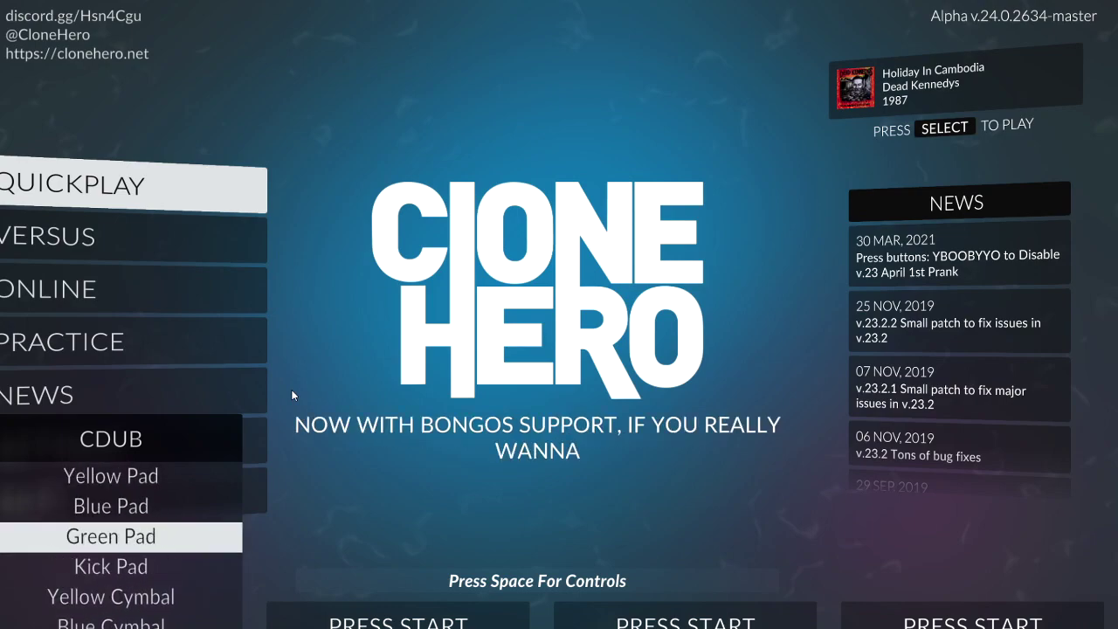
key("Up")
key("Up")
key("Up")
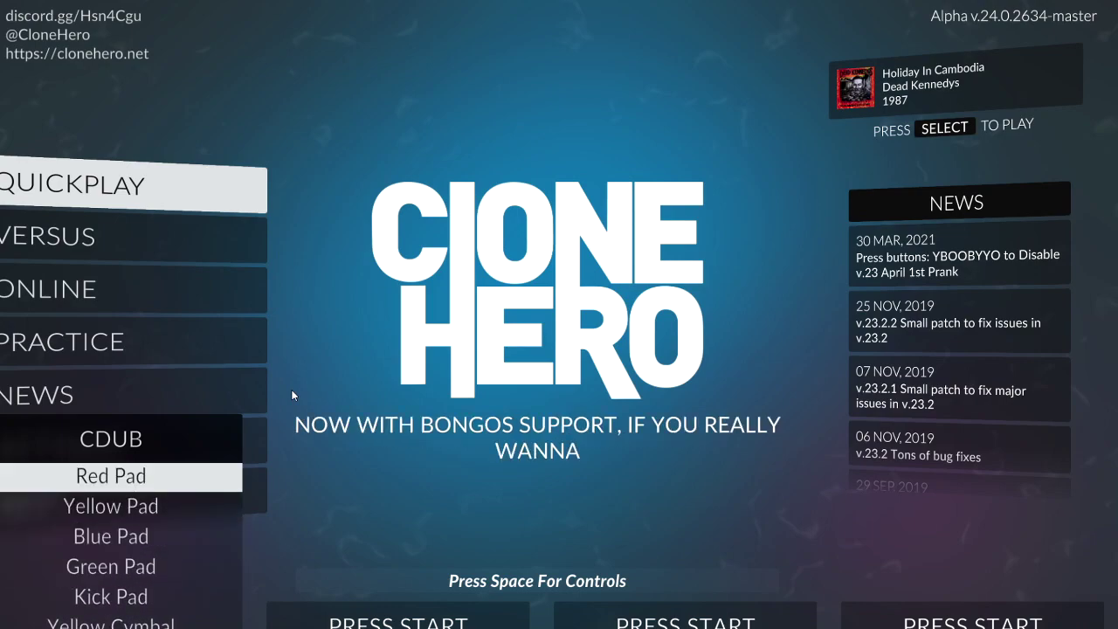
Inspect the note mapping assigned to the Red Pad and return to the main menu.
key("Up")
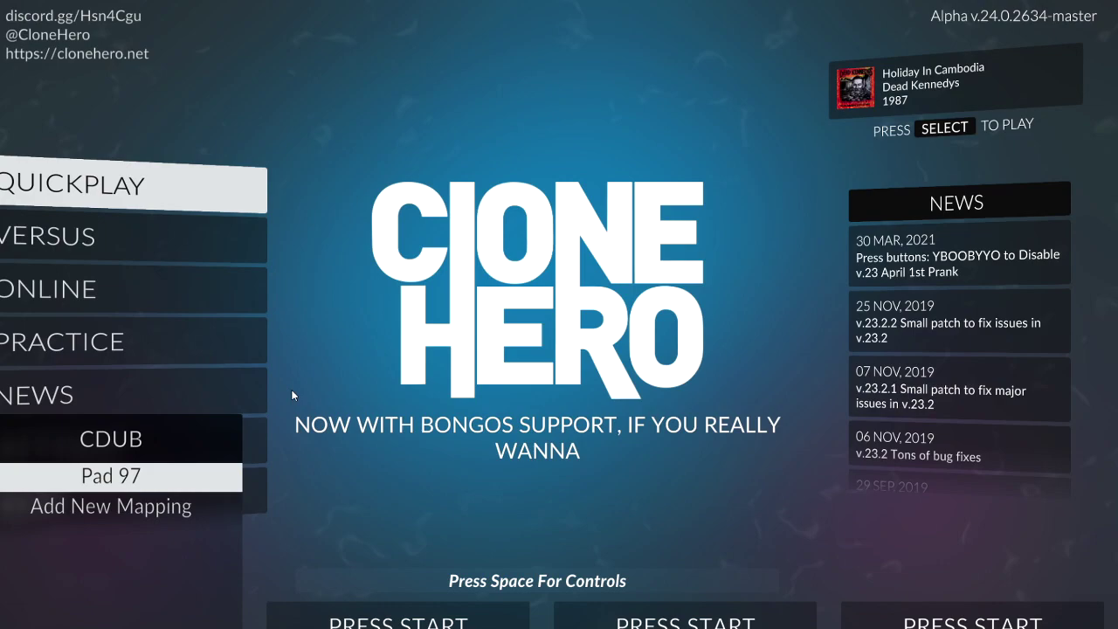
key("Escape")
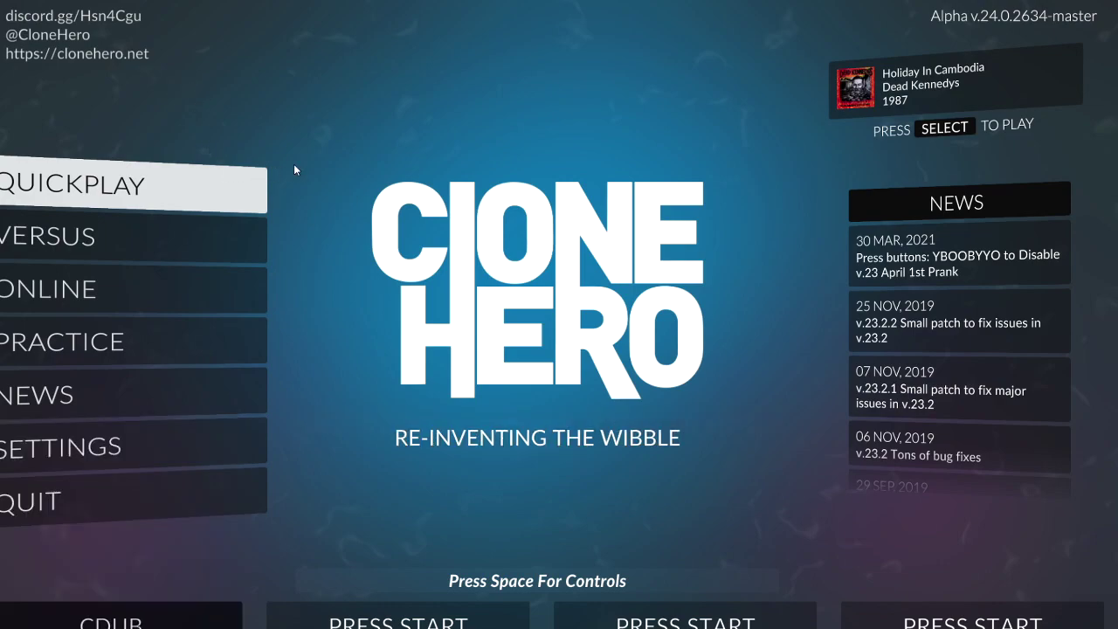
key("Return")
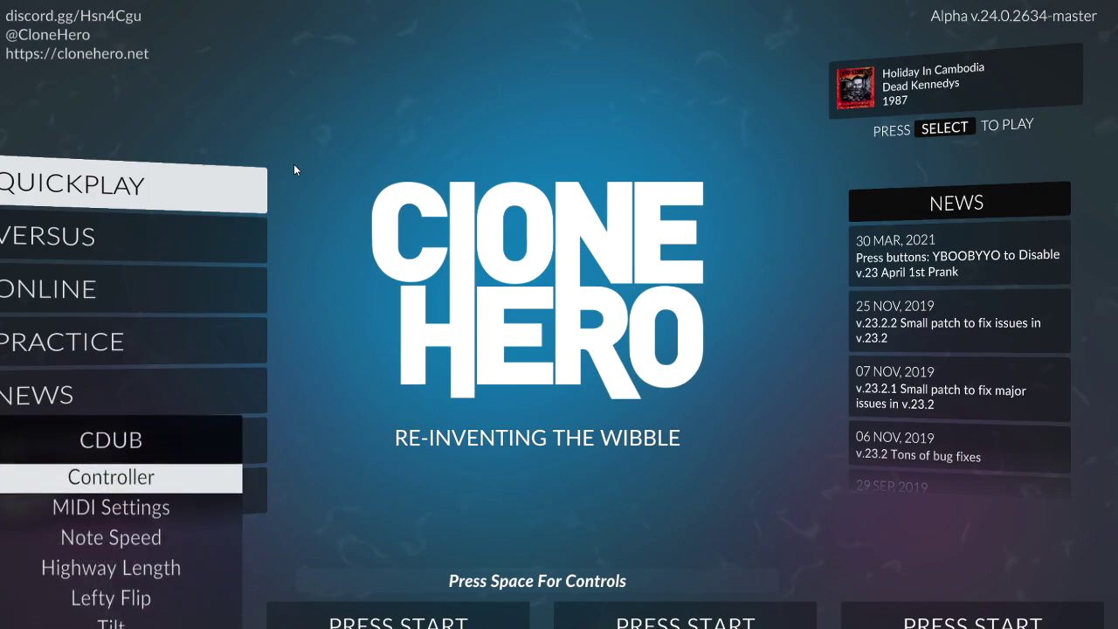
key("Escape")
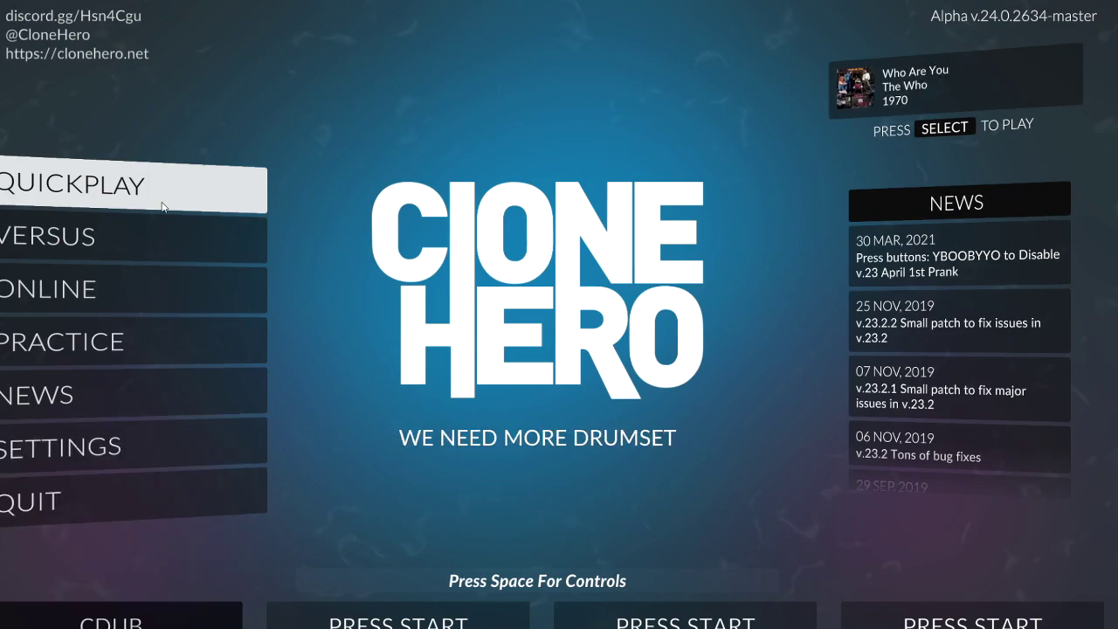